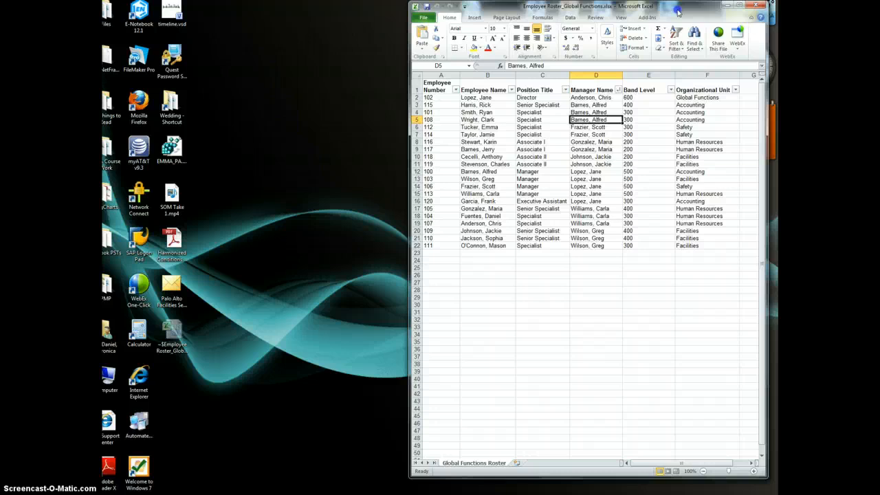
Move the employee roster window down to uncover the desktop shortcuts and start Microsoft Visio 2010.
{"action": "left_click_drag", "start_coordinate": [677, 12], "coordinate": [683, 12]}
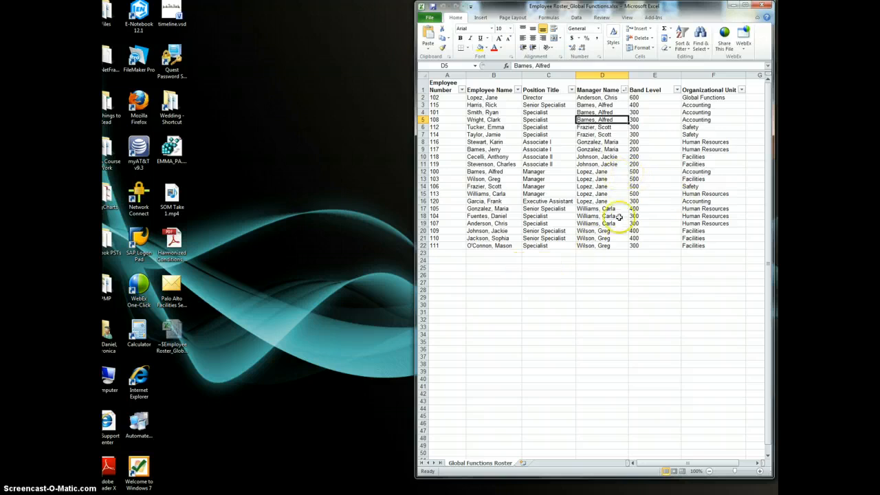
{"action": "left_click_drag", "start_coordinate": [571, 8], "coordinate": [572, 53]}
{"action": "left_click", "coordinate": [576, 20]}
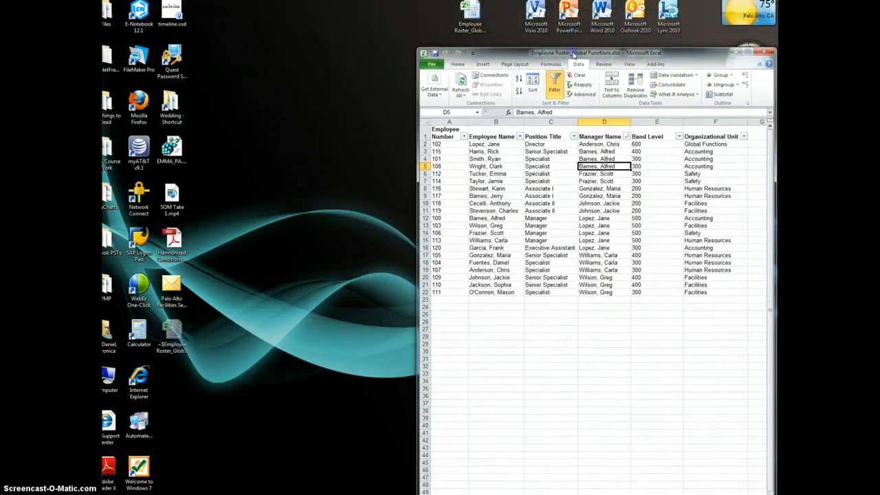
{"action": "left_click", "coordinate": [535, 16]}
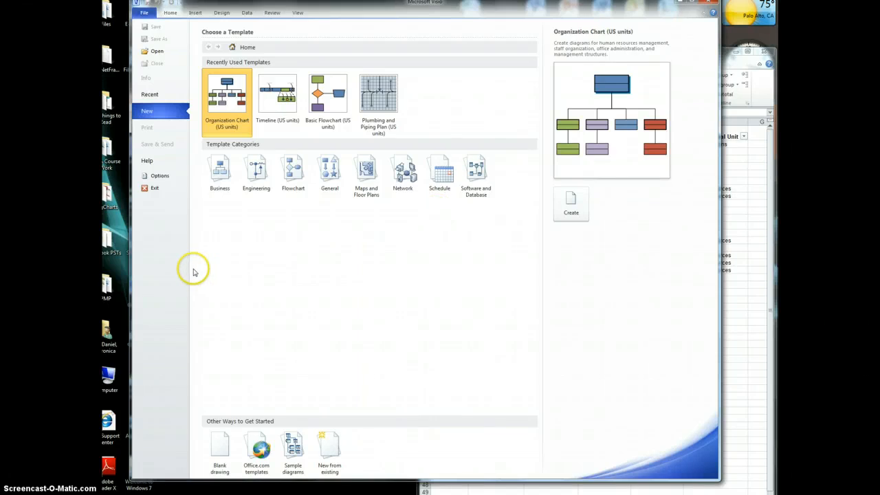
Create a new drawing from the Organization Chart template in the Business category, in US units.
{"action": "left_click", "coordinate": [217, 170]}
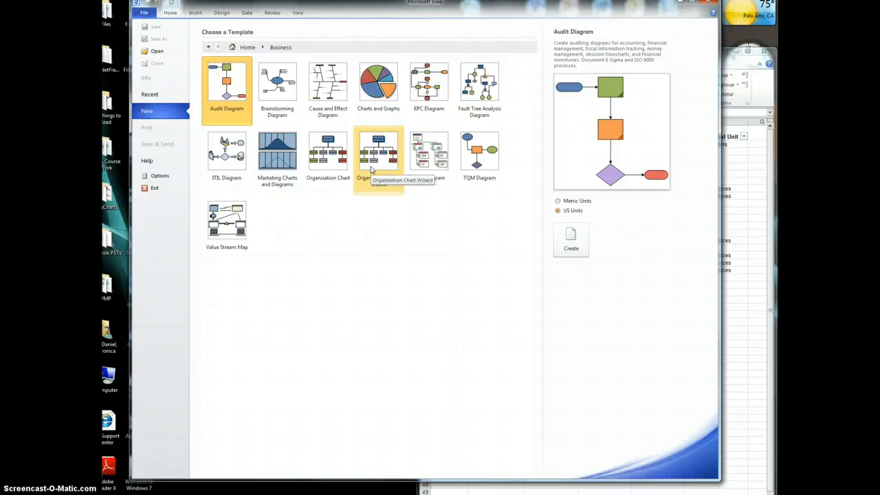
{"action": "left_click", "coordinate": [336, 167]}
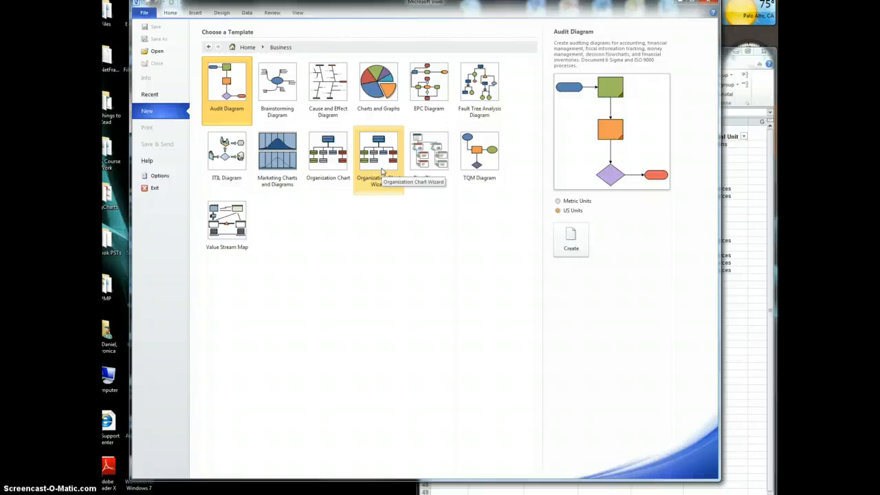
{"action": "left_click", "coordinate": [754, 195]}
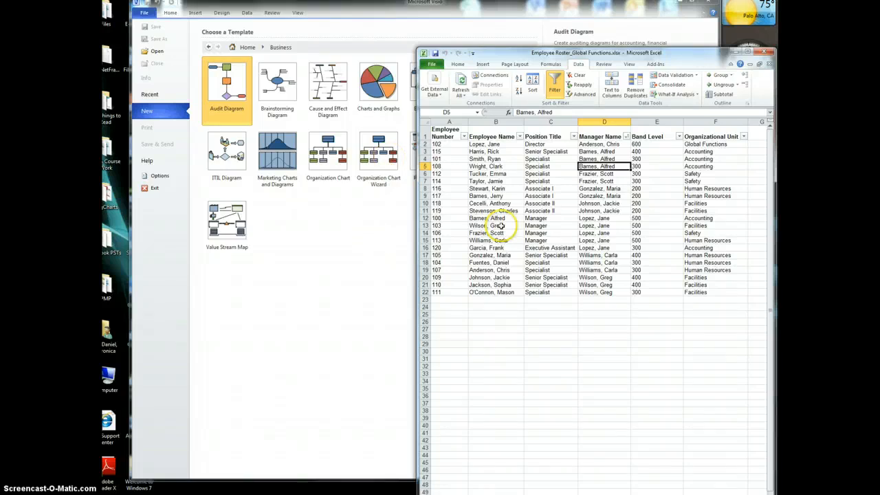
{"action": "left_click", "coordinate": [385, 217]}
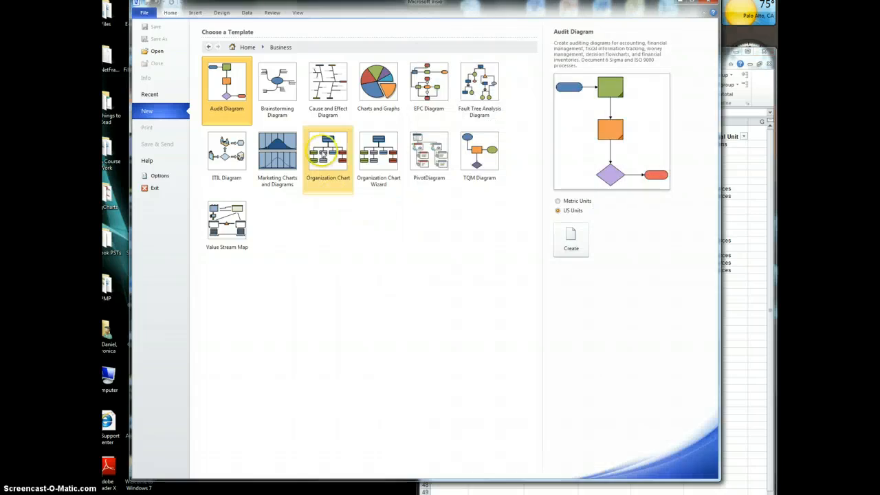
{"action": "left_click", "coordinate": [323, 154]}
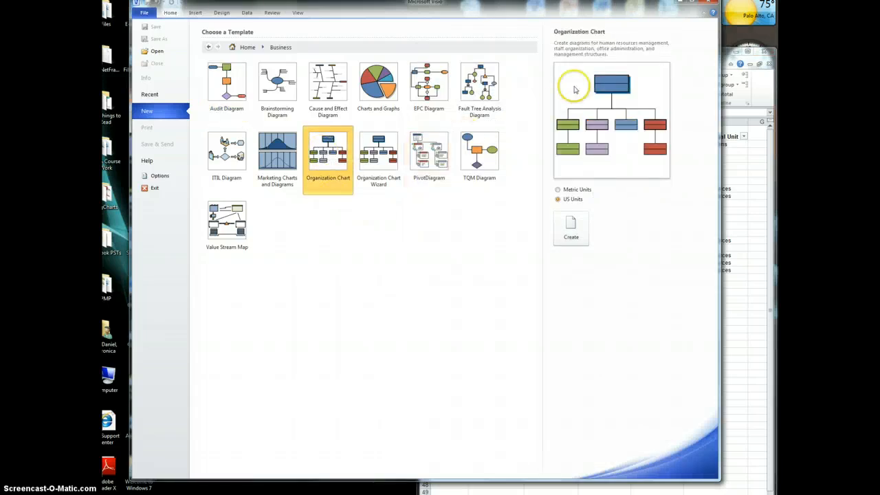
{"action": "left_click", "coordinate": [575, 234]}
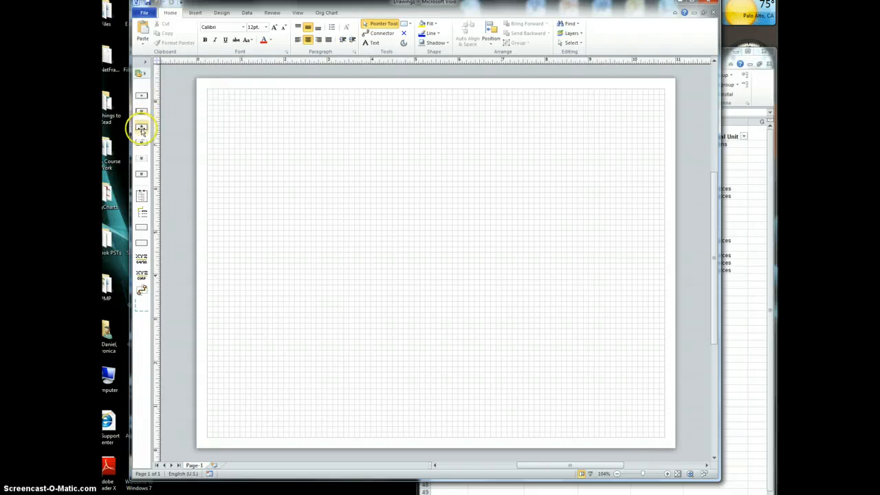
{"action": "left_click_drag", "start_coordinate": [141, 132], "coordinate": [142, 144]}
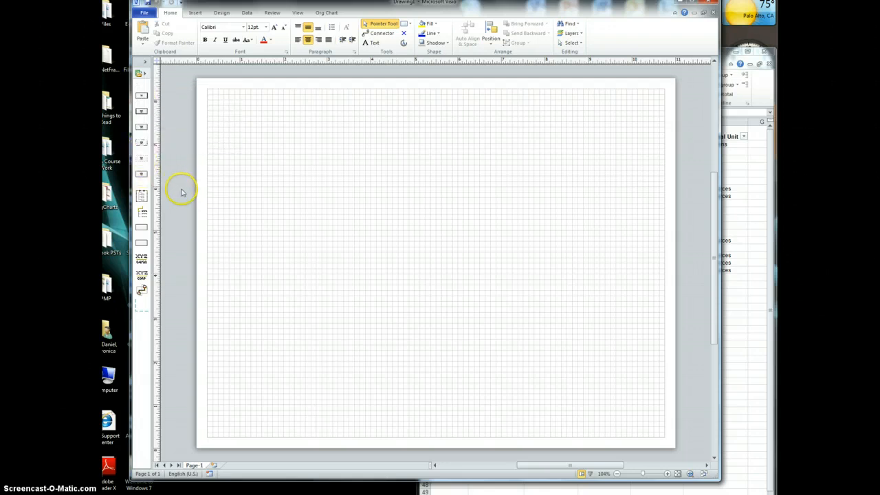
Switch to the Excel employee roster, sort it by Band Level from largest to smallest, and review the position titles.
{"action": "left_click", "coordinate": [736, 147]}
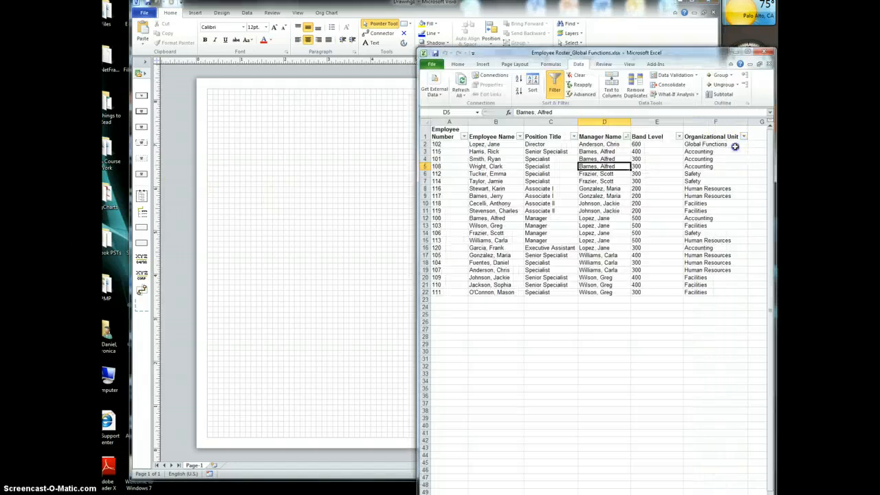
{"action": "left_click_drag", "start_coordinate": [680, 51], "coordinate": [684, 5]}
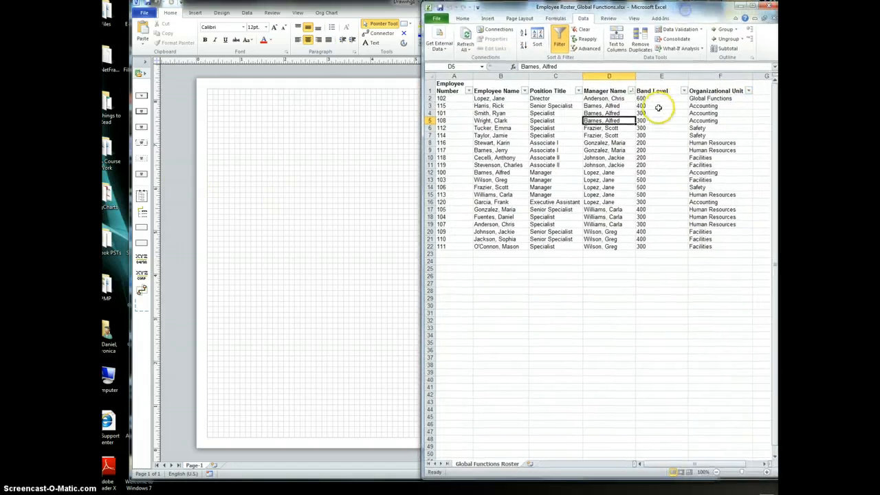
{"action": "left_click", "coordinate": [683, 91]}
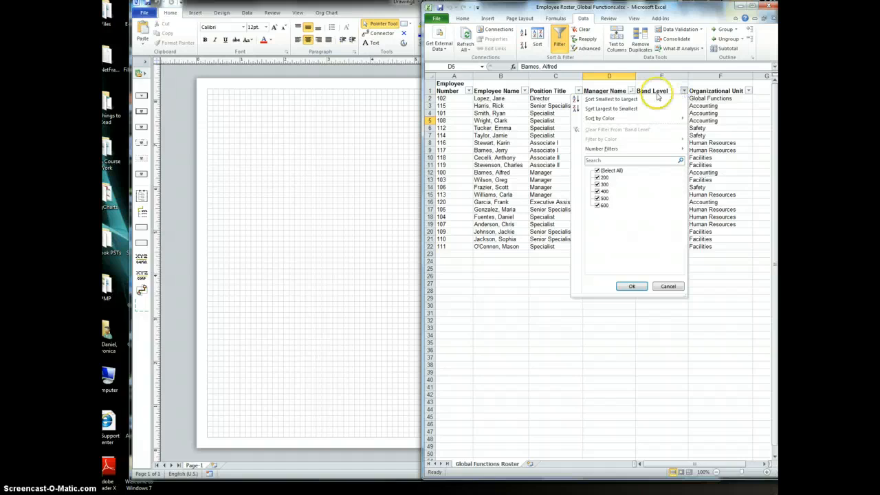
{"action": "left_click", "coordinate": [613, 109]}
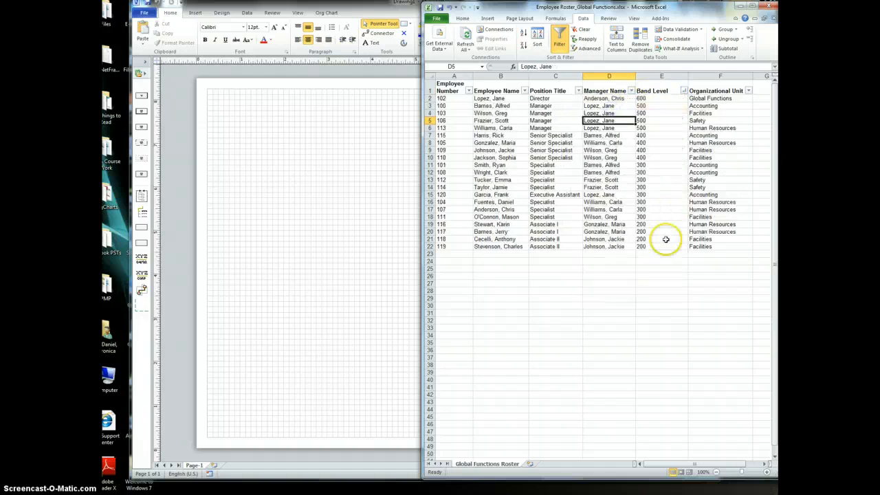
{"action": "left_click", "coordinate": [540, 99]}
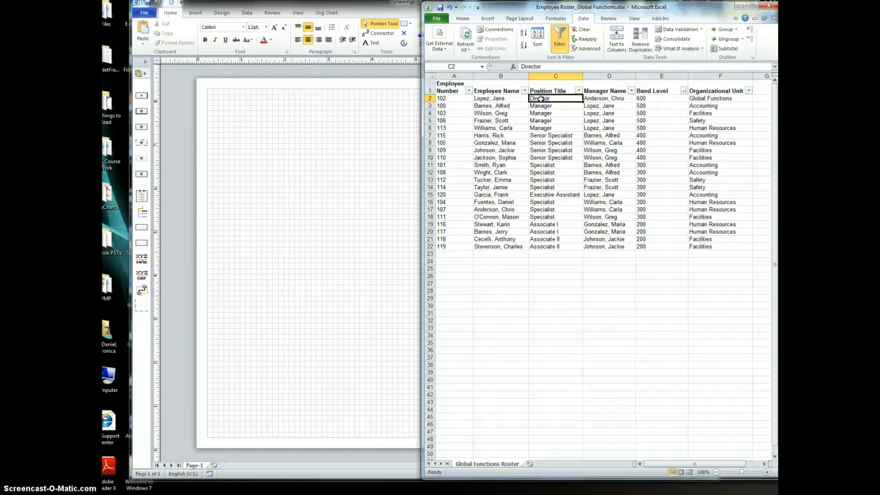
{"action": "left_click_drag", "start_coordinate": [548, 224], "coordinate": [550, 227]}
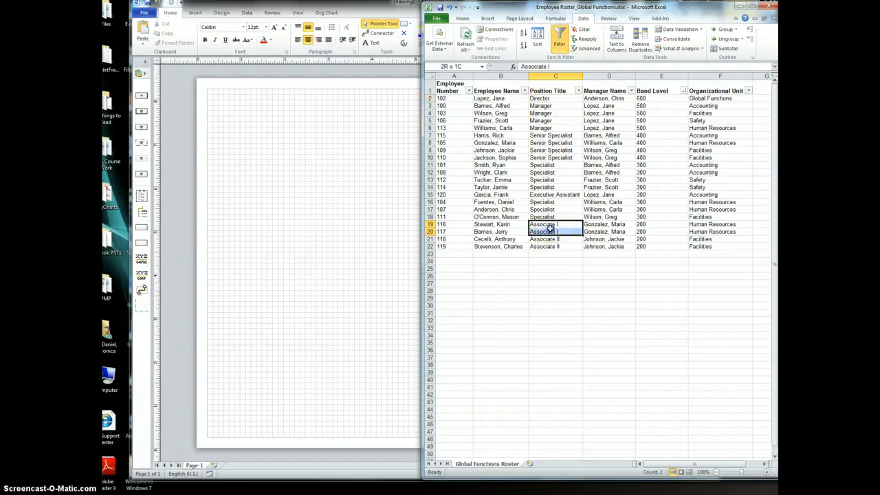
{"action": "left_click", "coordinate": [555, 260]}
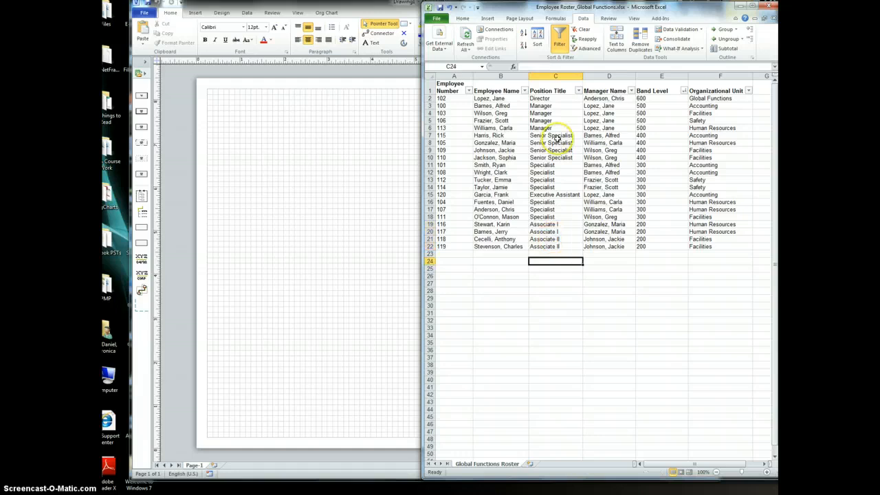
{"action": "left_click", "coordinate": [551, 99]}
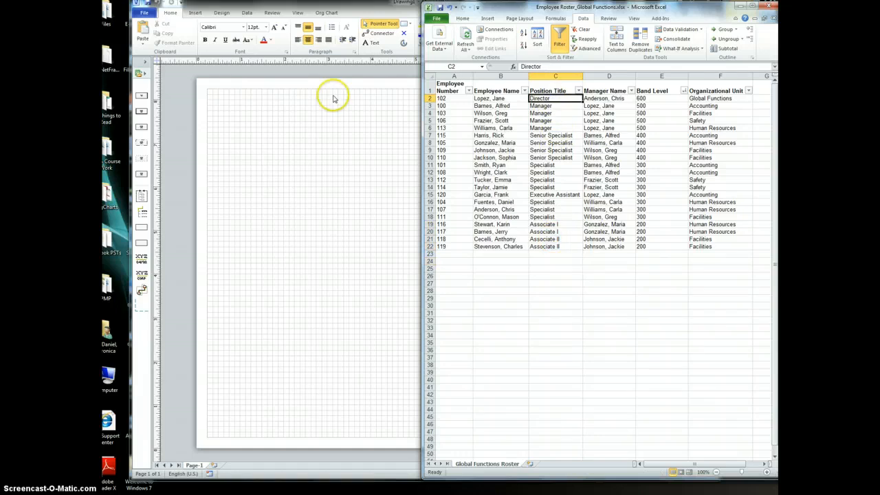
Back in Visio, place the top-level position box near the page's upper centre and label it with the director's name and "Director".
{"action": "left_click", "coordinate": [334, 187]}
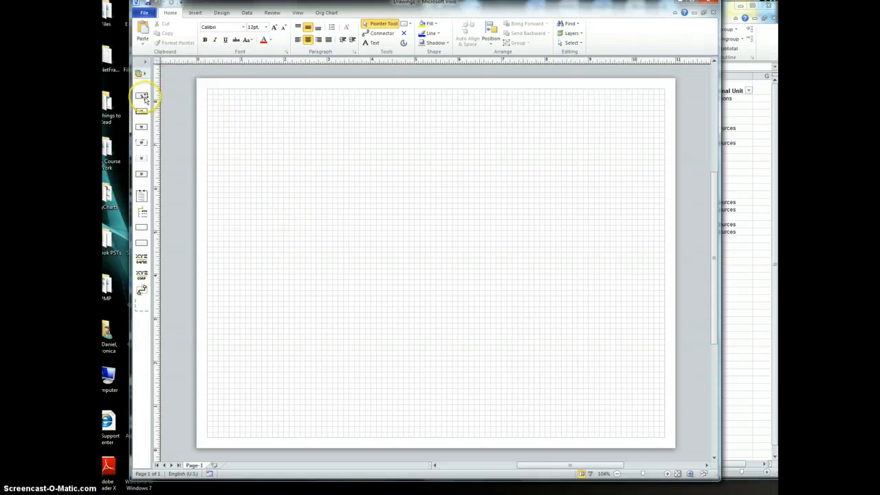
{"action": "left_click_drag", "start_coordinate": [140, 96], "coordinate": [435, 145]}
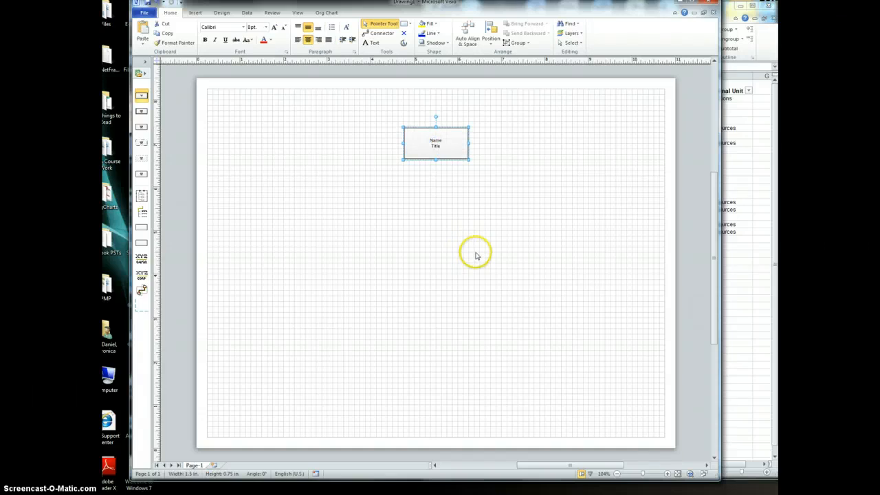
{"action": "left_click_drag", "start_coordinate": [506, 16], "coordinate": [479, 13]}
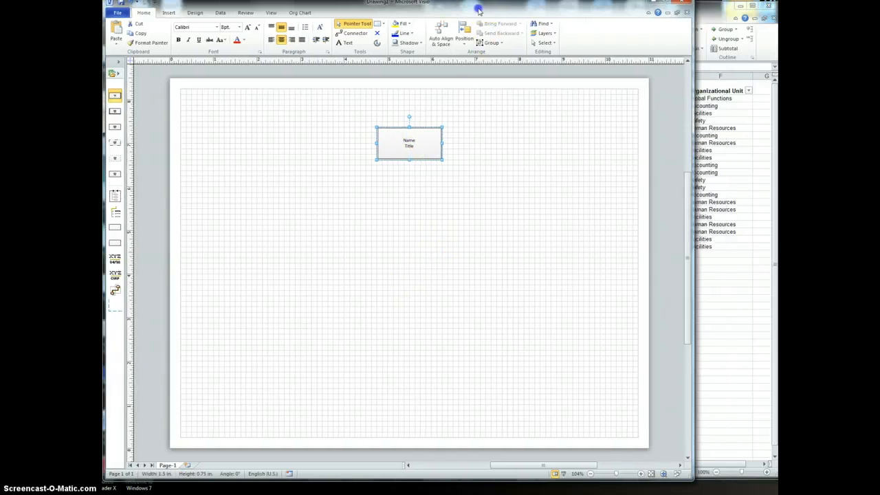
{"action": "left_click", "coordinate": [407, 147]}
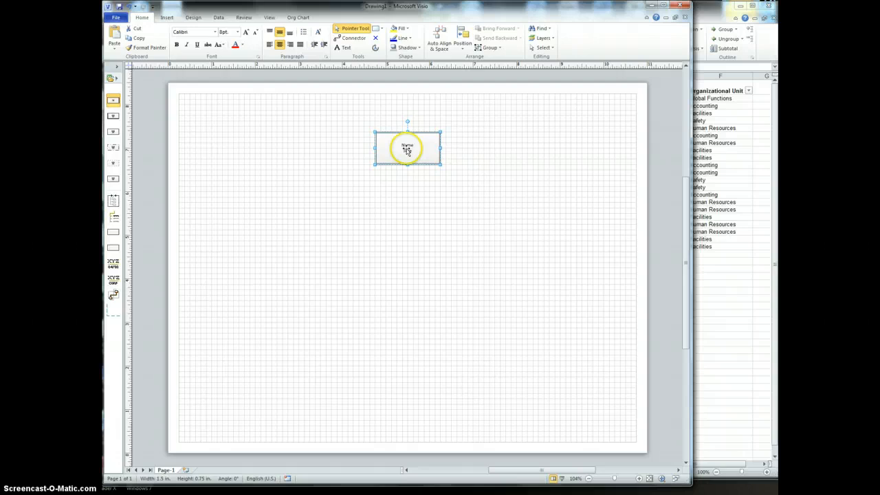
{"action": "double_click", "coordinate": [407, 149]}
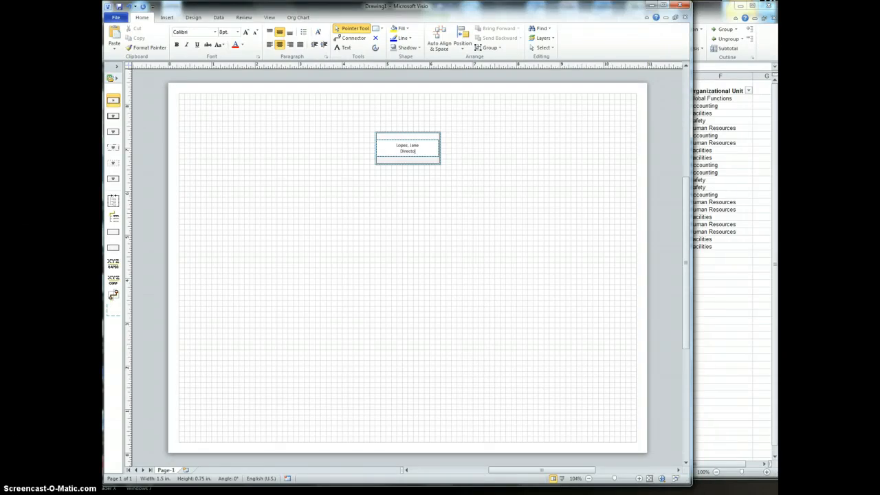
{"action": "left_click", "coordinate": [487, 220]}
Check the manager rows in the Excel roster, then add four Manager shapes in Visio as subordinates of the Director box.
{"action": "left_click", "coordinate": [749, 170]}
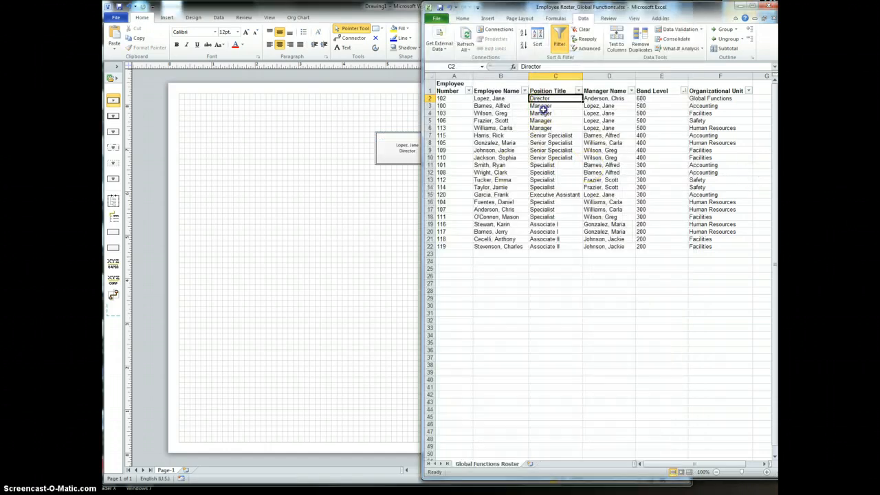
{"action": "left_click_drag", "start_coordinate": [540, 106], "coordinate": [540, 128]}
{"action": "left_click", "coordinate": [300, 222]}
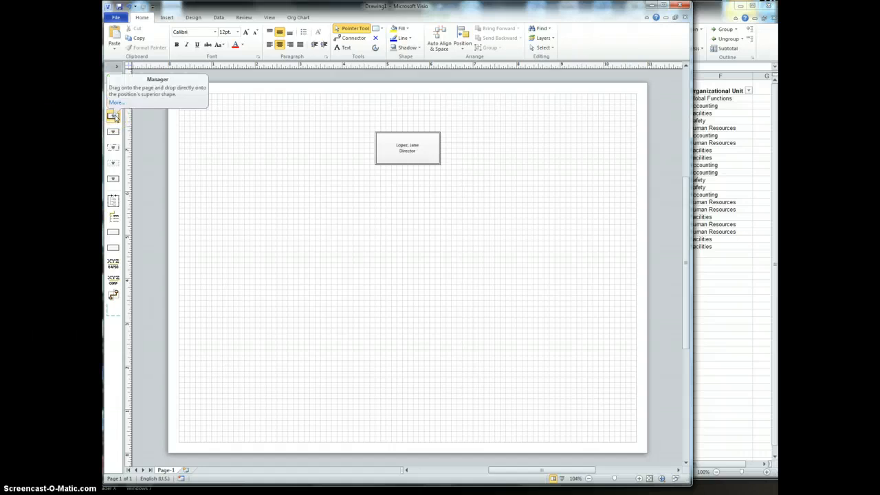
{"action": "left_click", "coordinate": [113, 116]}
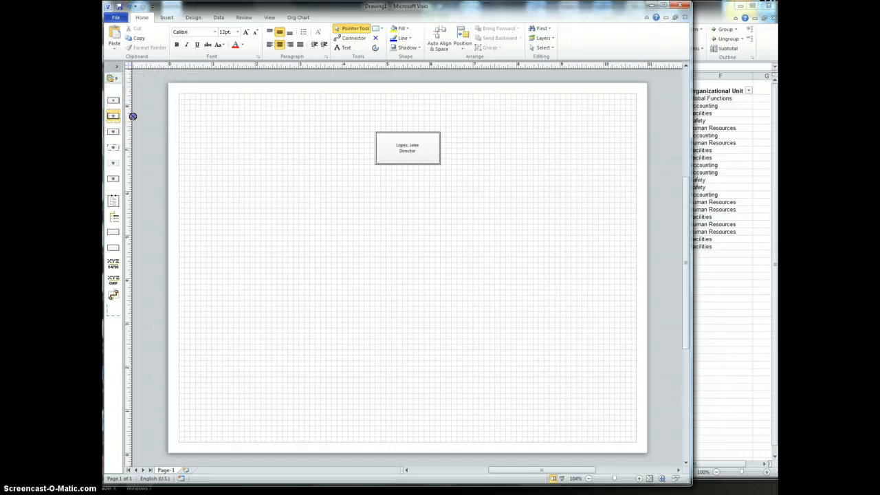
{"action": "left_click_drag", "start_coordinate": [133, 116], "coordinate": [409, 154]}
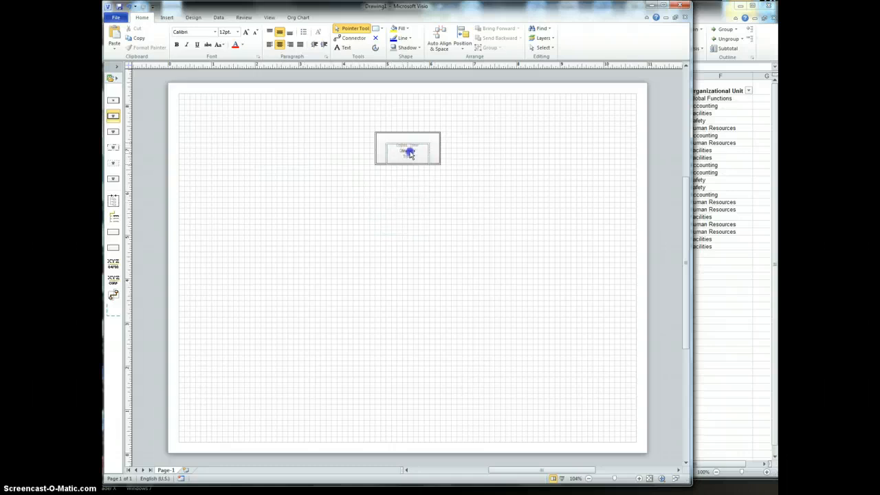
{"action": "left_click_drag", "start_coordinate": [409, 151], "coordinate": [409, 145]}
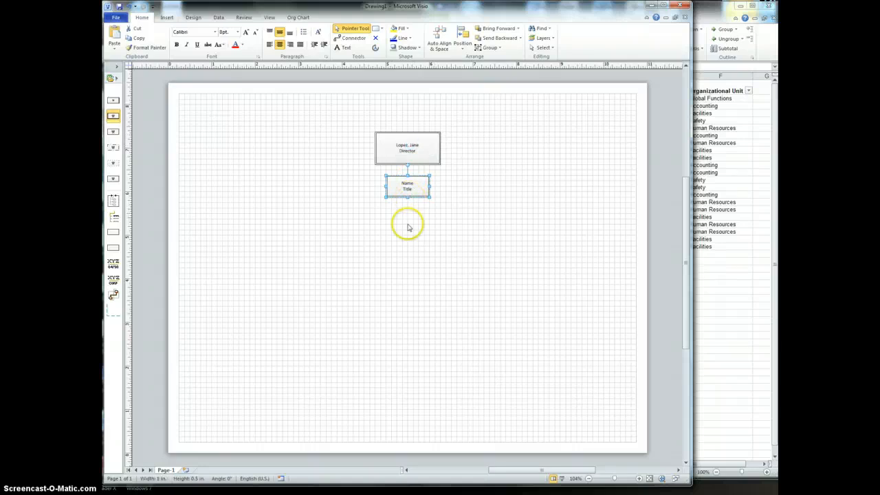
{"action": "left_click_drag", "start_coordinate": [113, 117], "coordinate": [404, 146]}
{"action": "left_click_drag", "start_coordinate": [113, 117], "coordinate": [403, 143]}
{"action": "left_click_drag", "start_coordinate": [113, 116], "coordinate": [402, 146]}
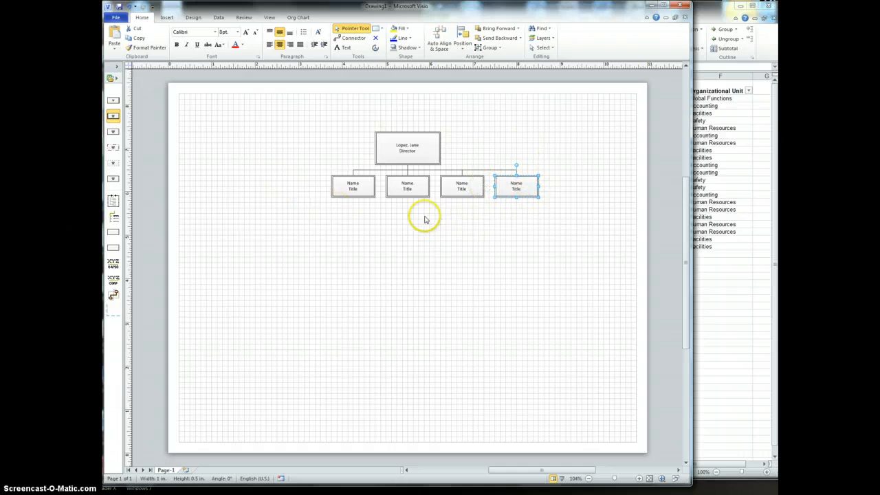
Arrange the Director's subordinates in the centred horizontal layout.
{"action": "right_click", "coordinate": [408, 147]}
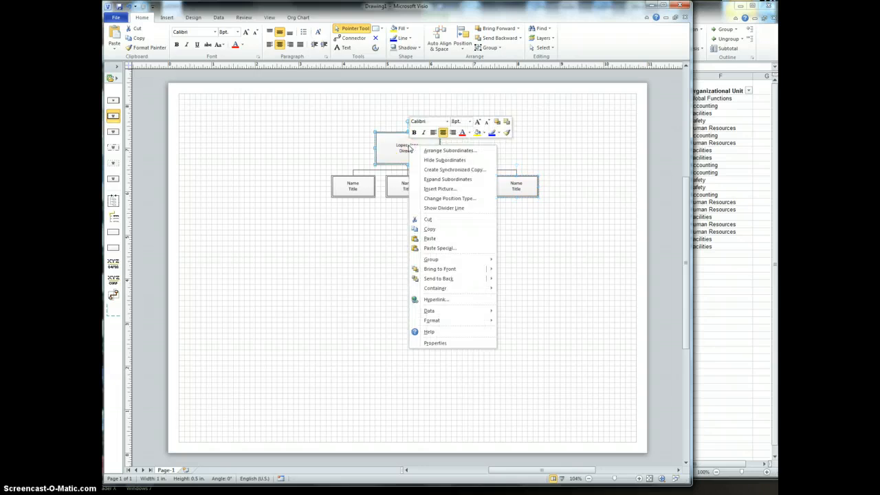
{"action": "left_click", "coordinate": [435, 151]}
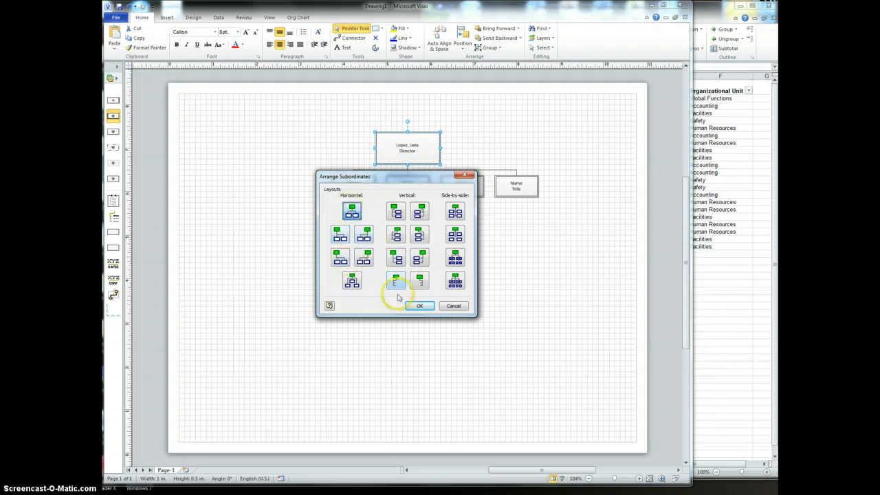
{"action": "left_click", "coordinate": [418, 306]}
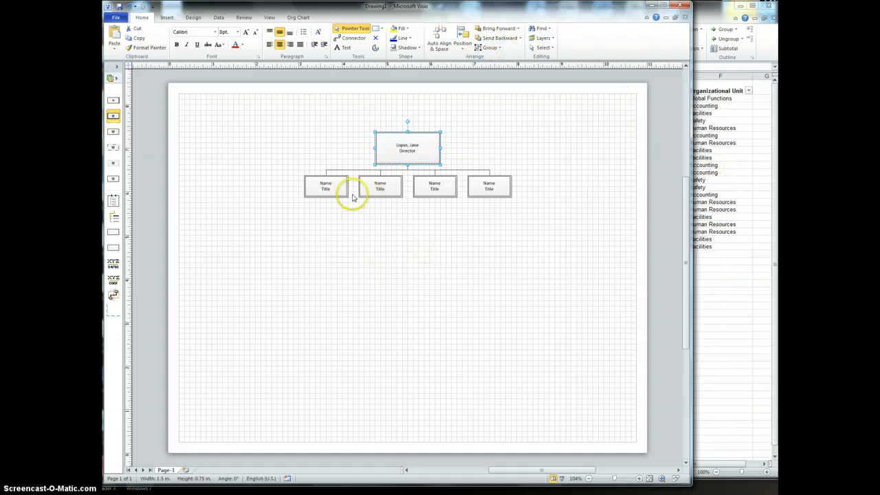
Label the four subordinate boxes with the managers' names from the Excel roster and the title "Manager".
{"action": "left_click_drag", "start_coordinate": [607, 8], "coordinate": [562, 11]}
{"action": "left_click", "coordinate": [679, 177]}
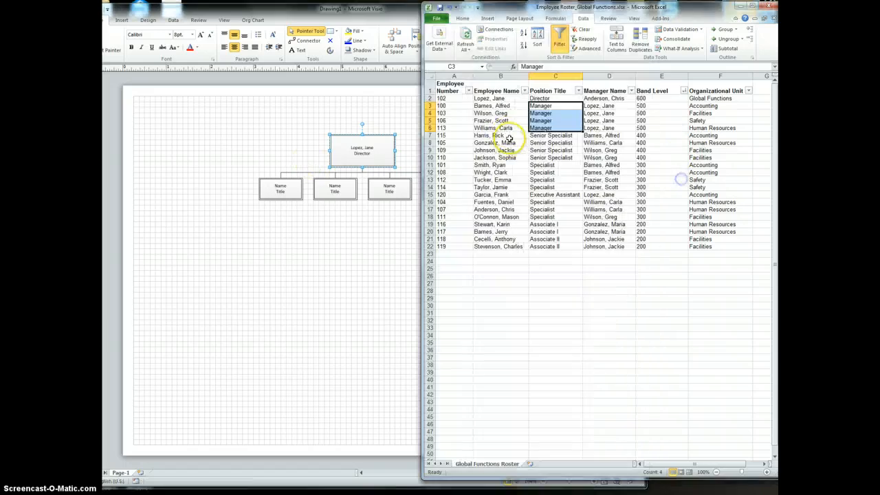
{"action": "left_click", "coordinate": [510, 107]}
{"action": "left_click_drag", "start_coordinate": [511, 111], "coordinate": [279, 190]}
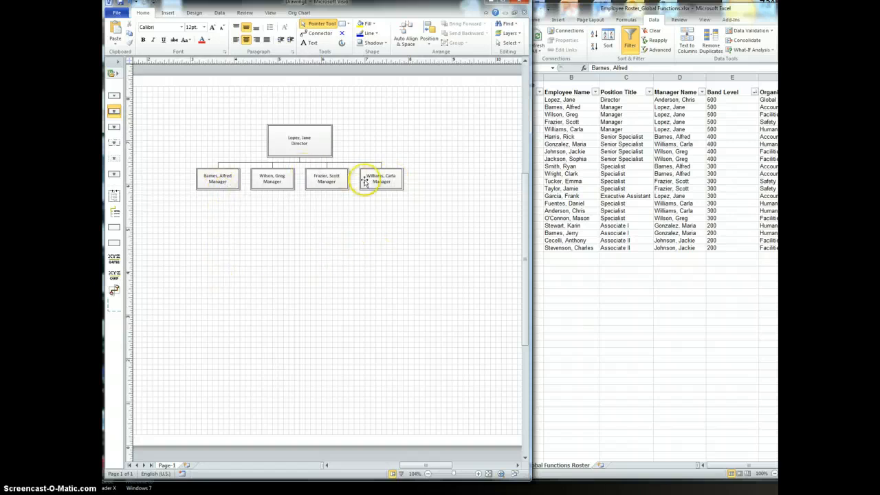
Switch to the Excel roster and sort it by Manager Name from A to Z to group employees under their managers.
{"action": "left_click", "coordinate": [584, 229]}
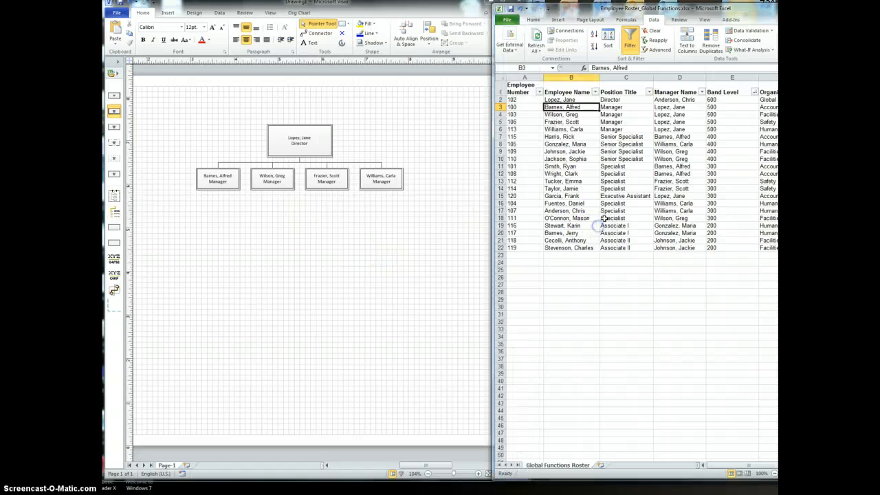
{"action": "left_click", "coordinate": [701, 92]}
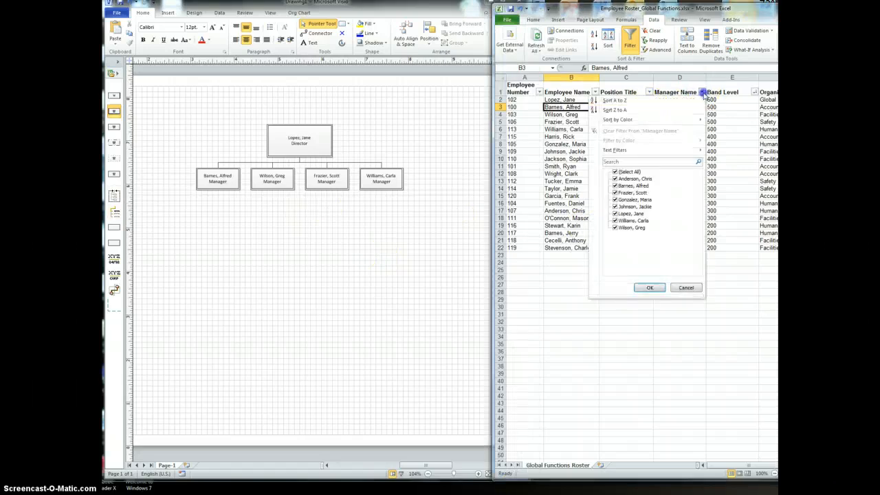
{"action": "left_click", "coordinate": [653, 101]}
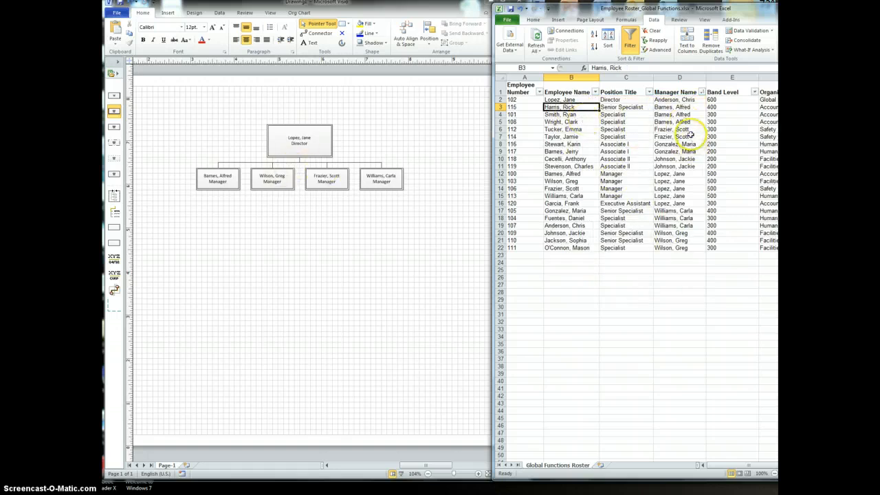
{"action": "left_click", "coordinate": [676, 107]}
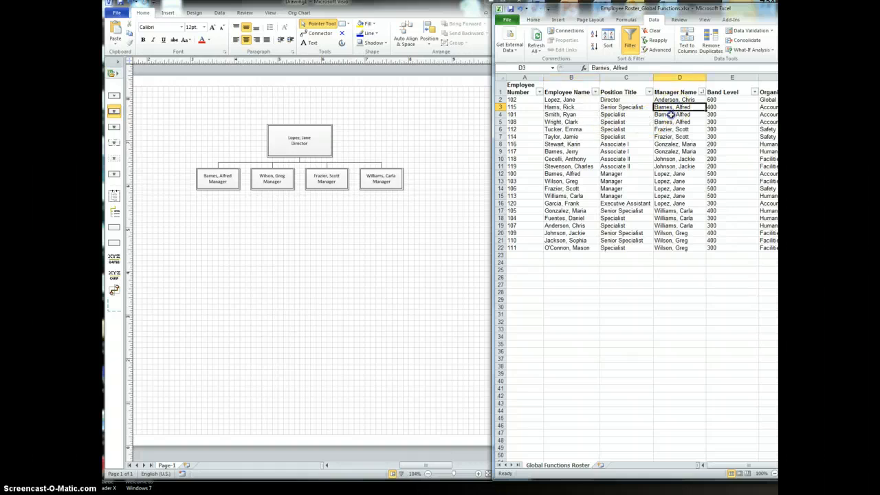
Back in Visio, add three Position shapes as subordinates of the first manager and three under the second manager.
{"action": "left_click", "coordinate": [272, 244]}
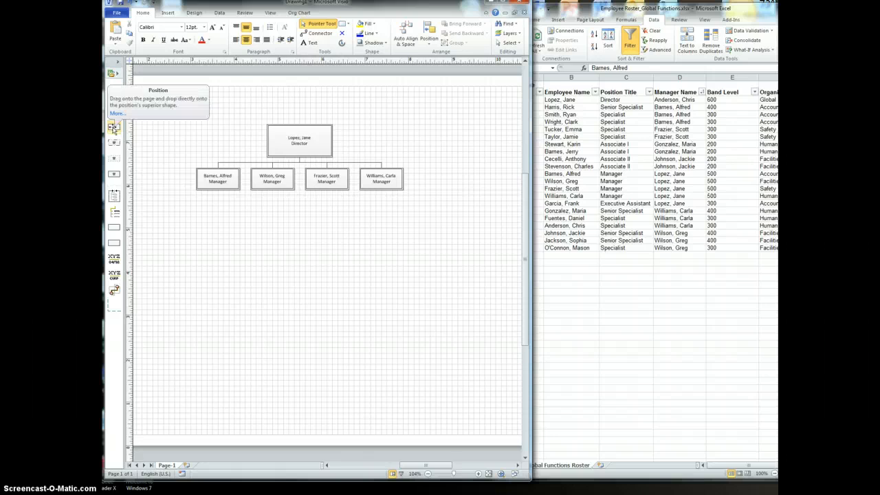
{"action": "left_click_drag", "start_coordinate": [113, 129], "coordinate": [217, 180]}
{"action": "left_click_drag", "start_coordinate": [115, 130], "coordinate": [217, 180]}
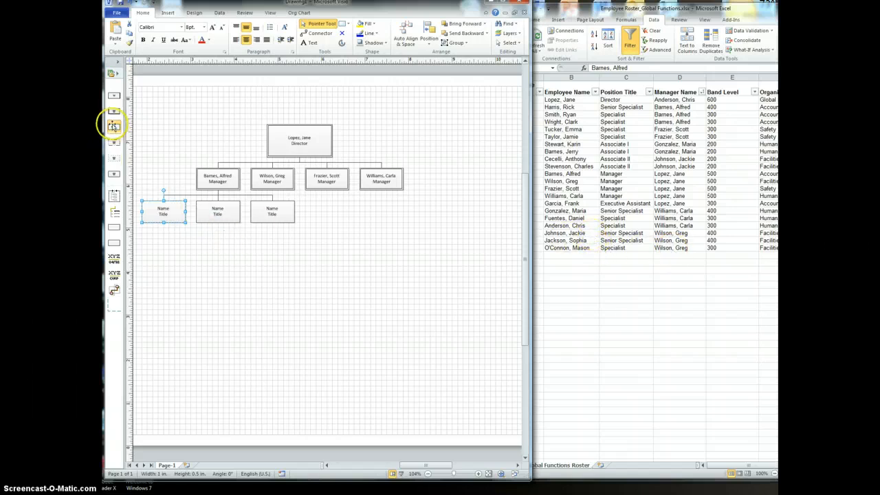
{"action": "left_click_drag", "start_coordinate": [114, 128], "coordinate": [272, 180]}
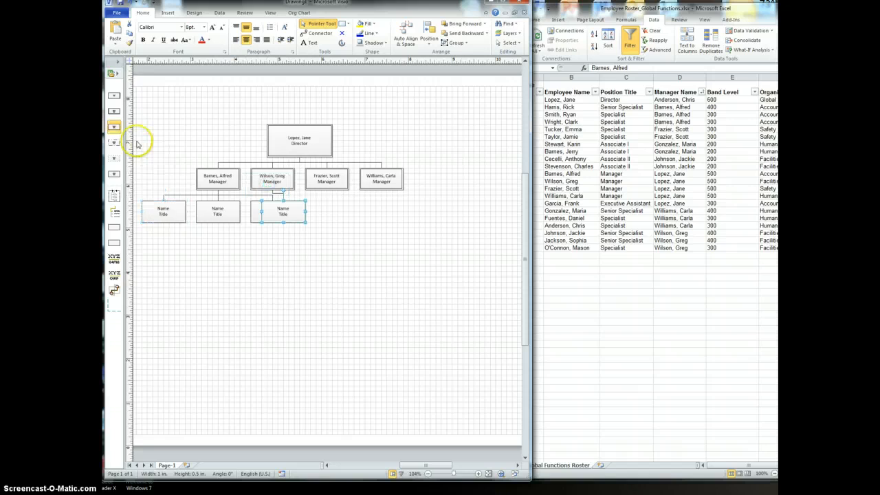
{"action": "left_click_drag", "start_coordinate": [116, 131], "coordinate": [268, 180]}
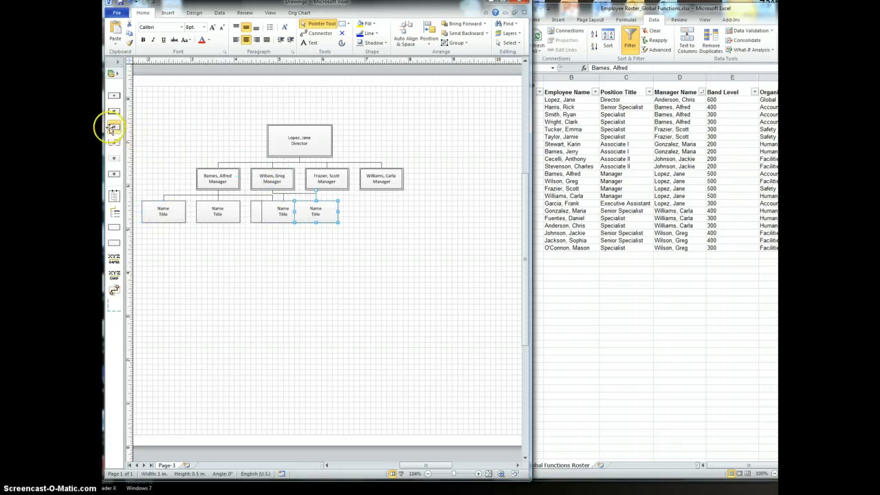
{"action": "left_click_drag", "start_coordinate": [114, 128], "coordinate": [270, 186]}
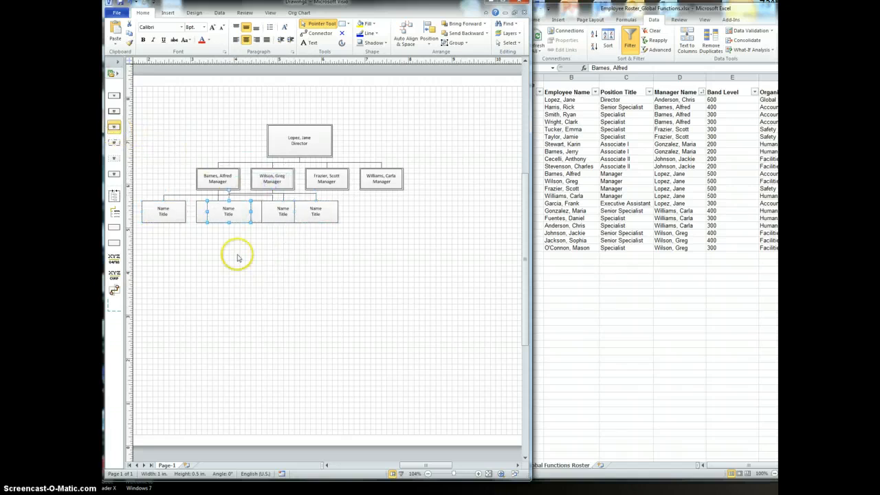
Arrange the subordinates of the first and second managers in the first vertical layout, stacked with the connector line on their left side.
{"action": "right_click", "coordinate": [212, 180]}
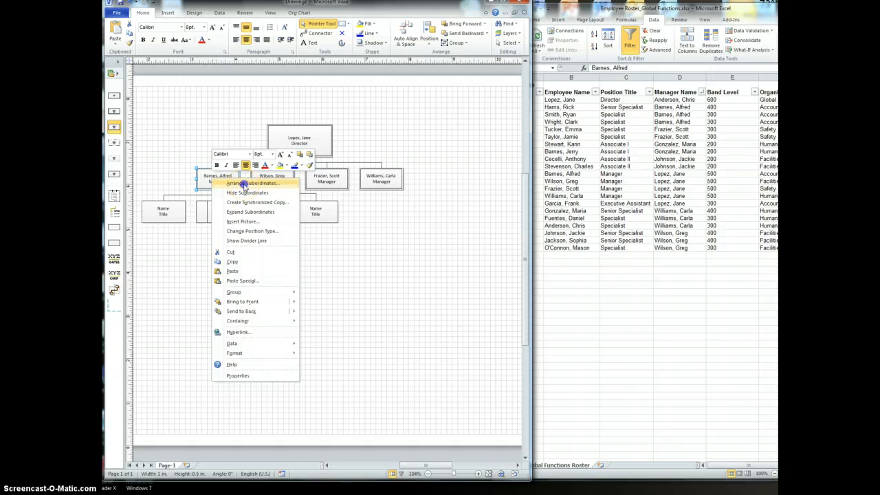
{"action": "left_click", "coordinate": [244, 184]}
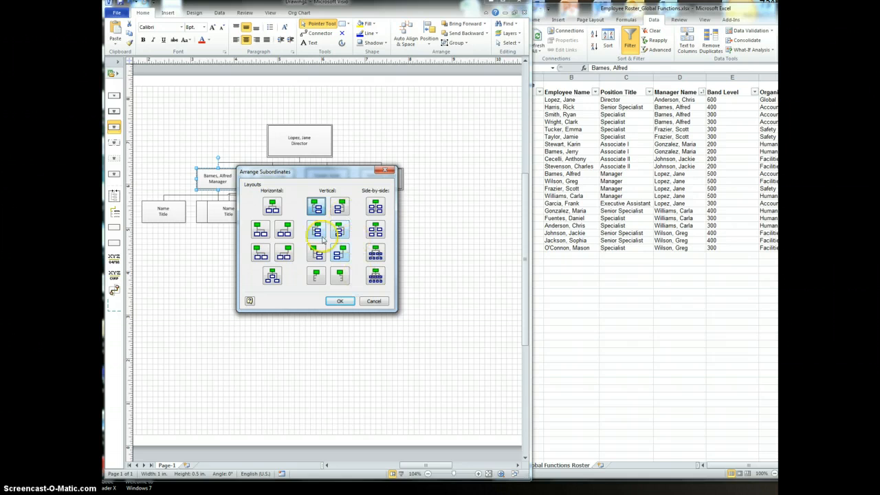
{"action": "left_click", "coordinate": [341, 303]}
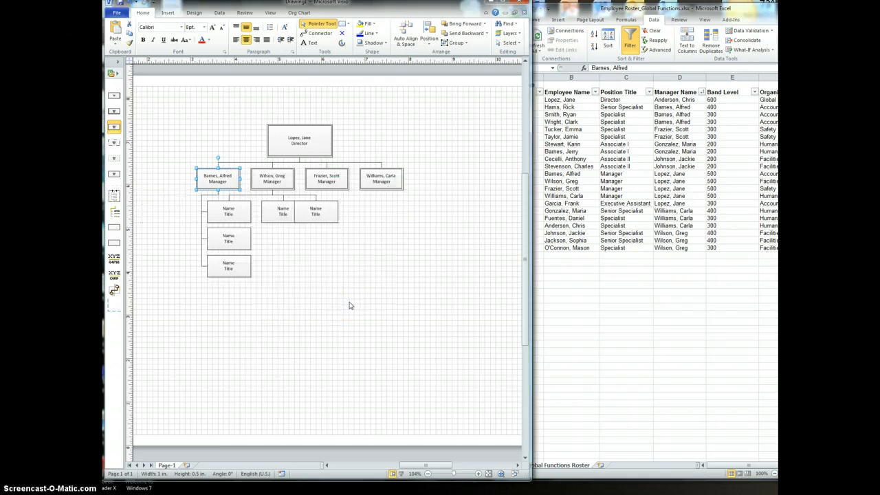
{"action": "right_click", "coordinate": [271, 184]}
{"action": "left_click", "coordinate": [309, 186]}
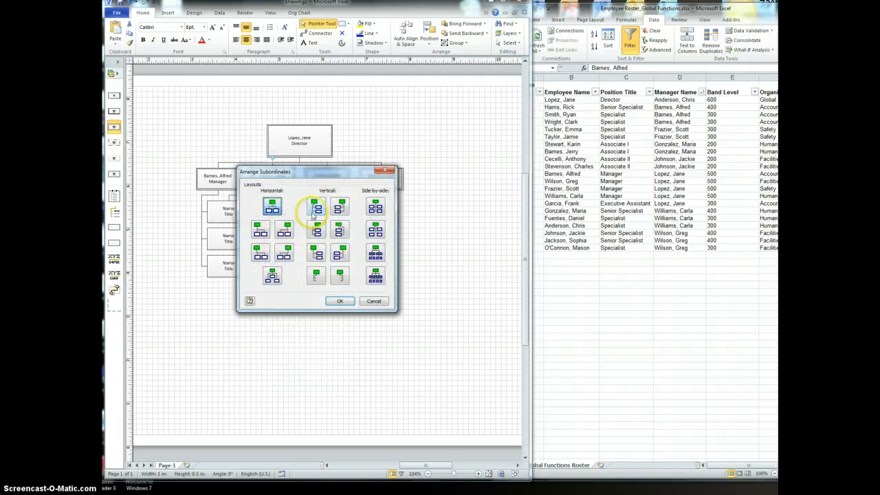
{"action": "left_click", "coordinate": [343, 300]}
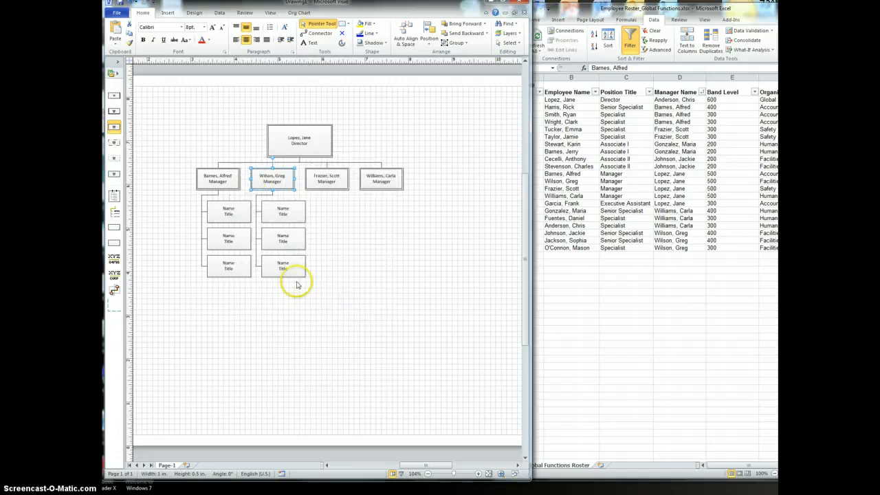
{"action": "double_click", "coordinate": [227, 212]}
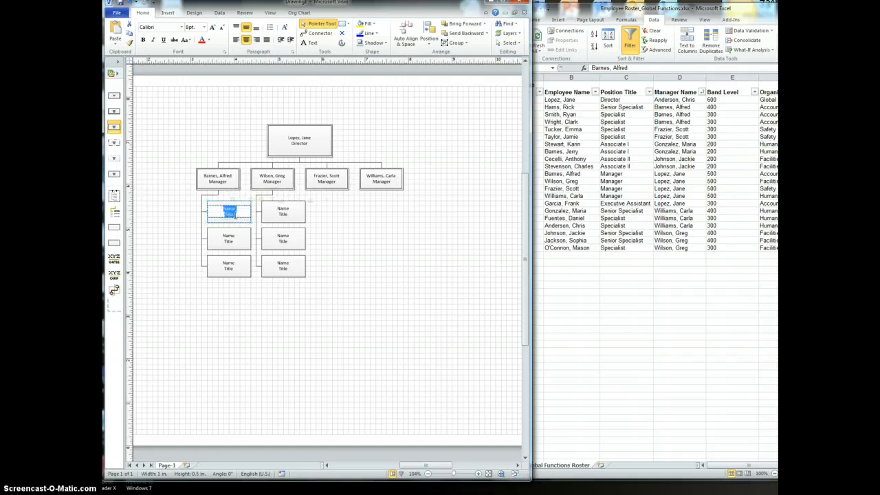
{"action": "left_click", "coordinate": [272, 347]}
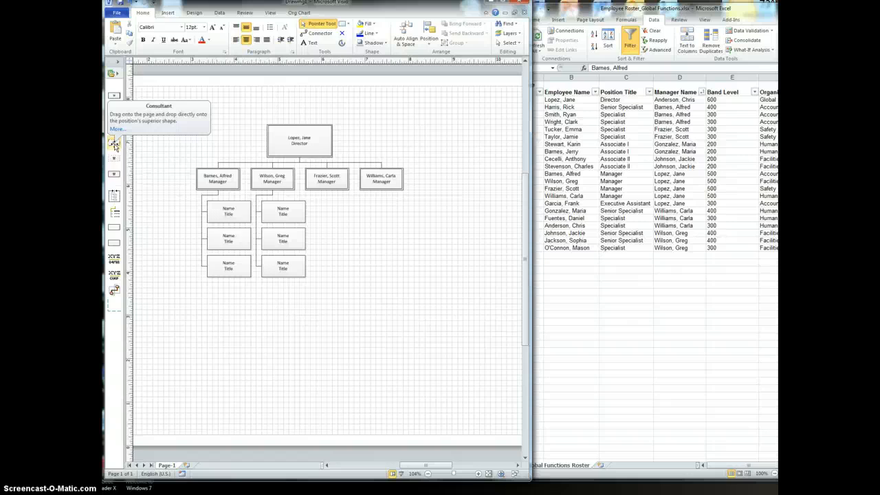
Add a Consultant shape under the third manager and arrange it in the first vertical layout.
{"action": "left_click_drag", "start_coordinate": [152, 157], "coordinate": [334, 213]}
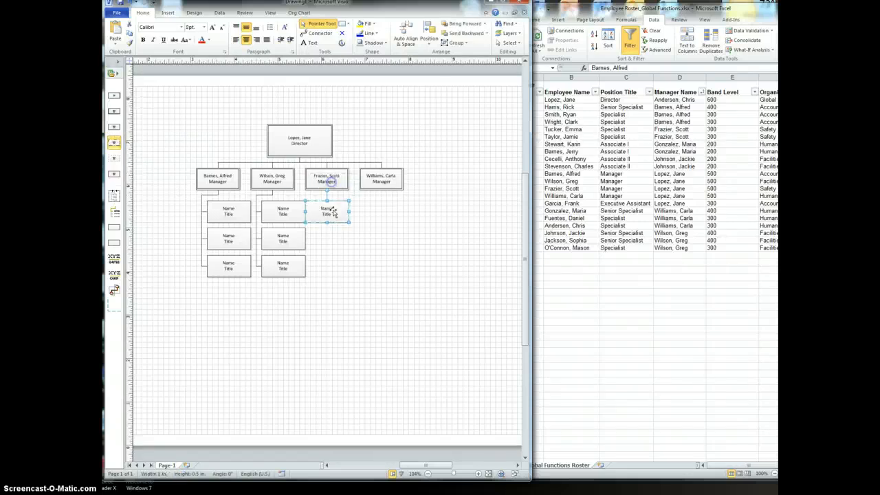
{"action": "right_click", "coordinate": [326, 173]}
{"action": "left_click", "coordinate": [341, 176]}
{"action": "left_click", "coordinate": [315, 209]}
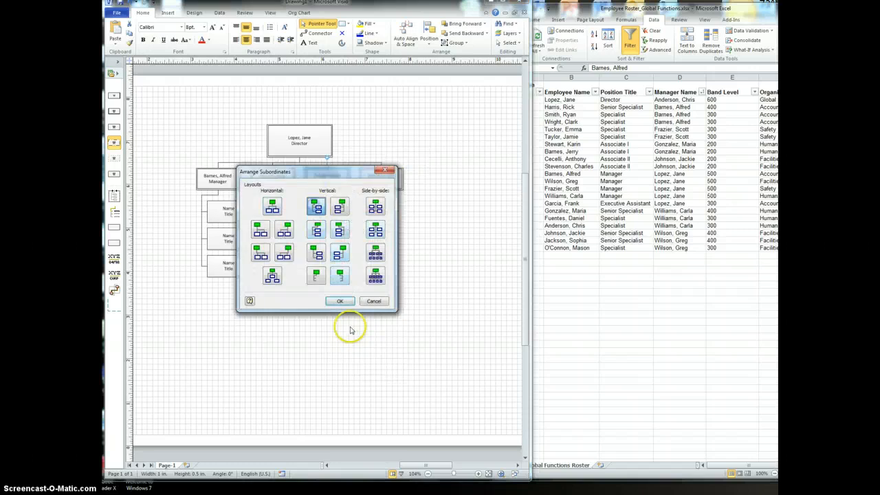
{"action": "left_click", "coordinate": [339, 302]}
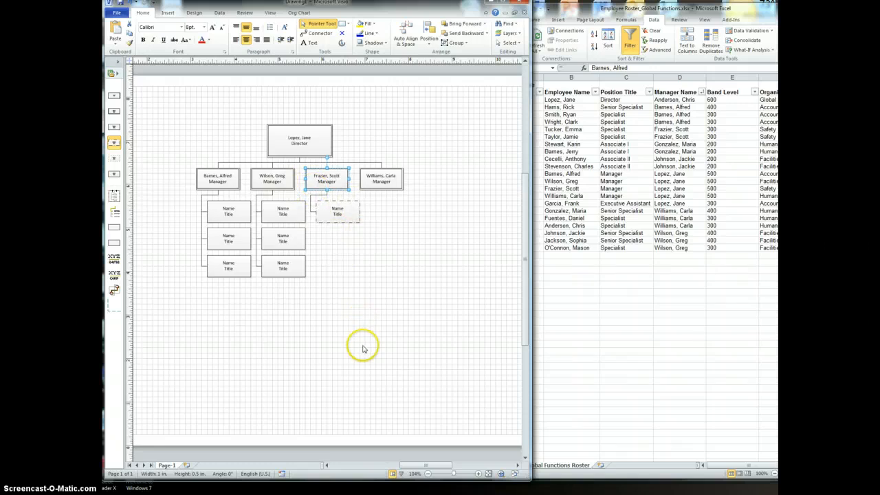
{"action": "left_click", "coordinate": [330, 268]}
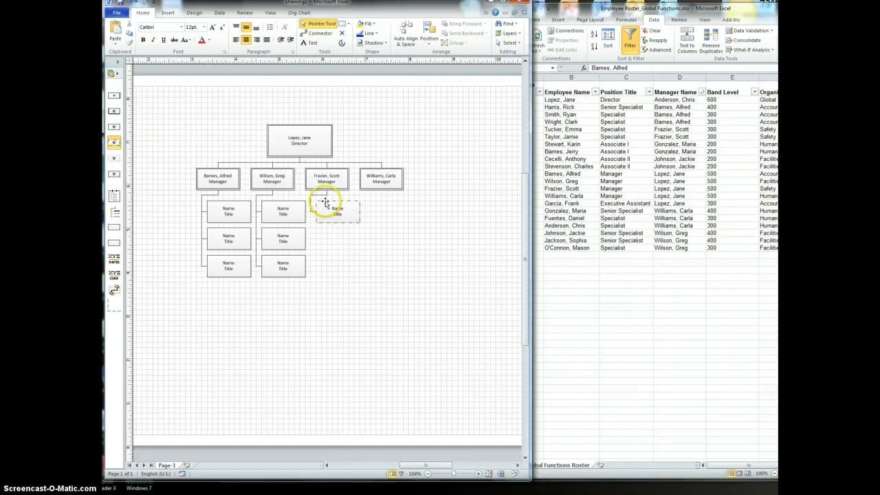
Fill the Consultant box under the third manager with a purple theme color.
{"action": "right_click", "coordinate": [325, 205]}
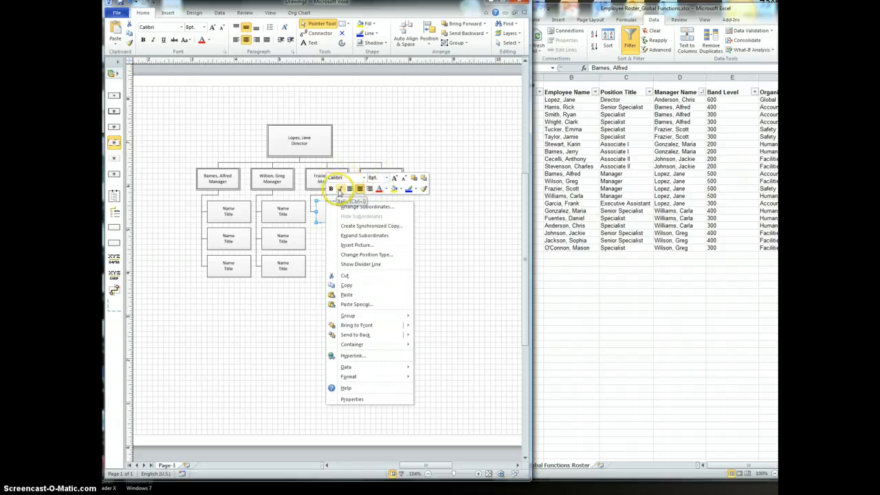
{"action": "left_click", "coordinate": [401, 192]}
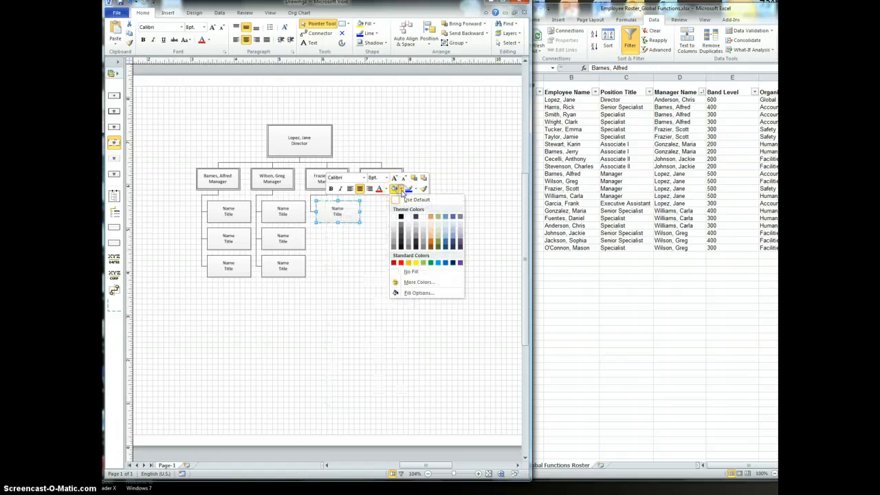
{"action": "left_click", "coordinate": [460, 239]}
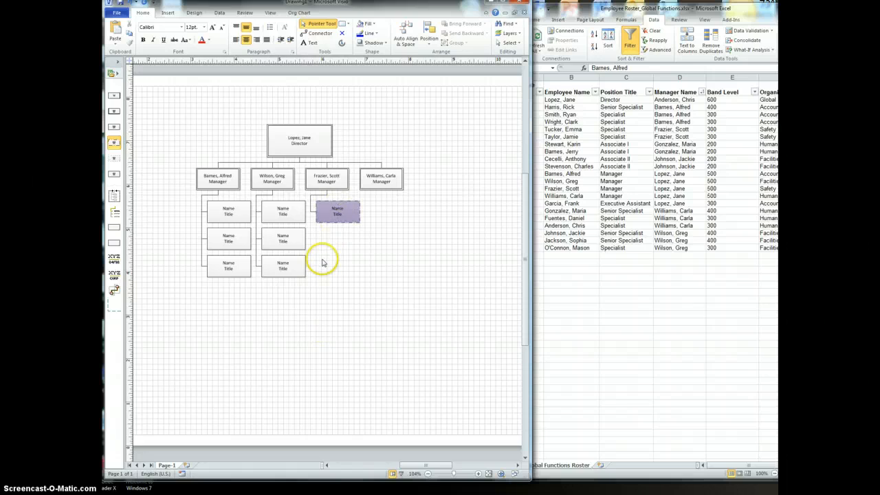
Add a Vacancy shape under the fourth manager and arrange it in the first vertical layout.
{"action": "left_click", "coordinate": [114, 159]}
{"action": "left_click_drag", "start_coordinate": [114, 159], "coordinate": [392, 183]}
{"action": "right_click", "coordinate": [383, 181]}
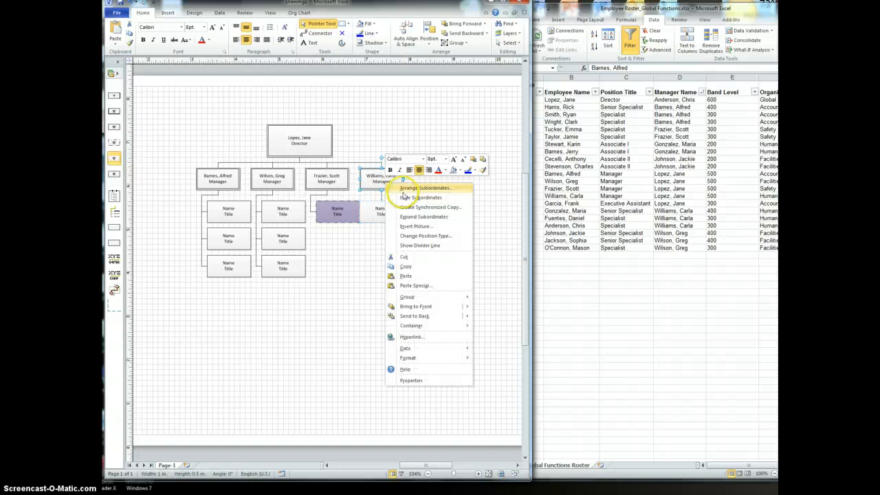
{"action": "left_click", "coordinate": [412, 191]}
{"action": "left_click", "coordinate": [315, 206]}
{"action": "left_click", "coordinate": [339, 301]}
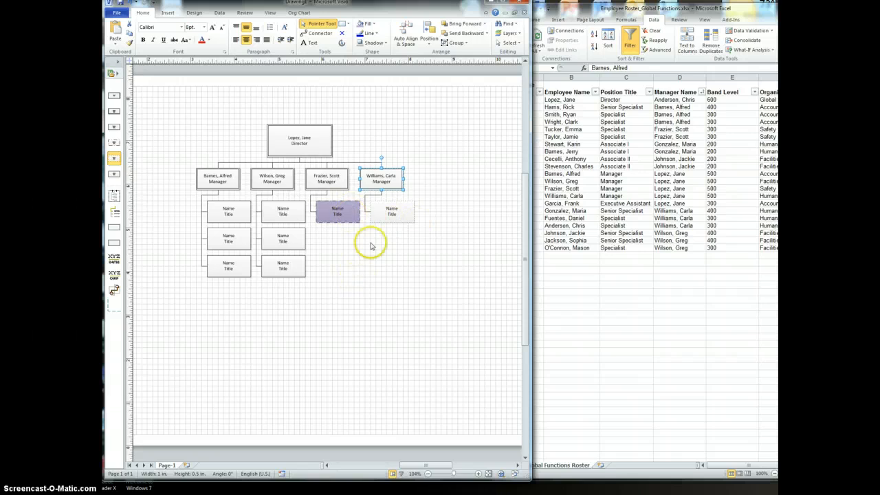
Fill the Vacancy box under the fourth manager with yellow.
{"action": "right_click", "coordinate": [379, 211]}
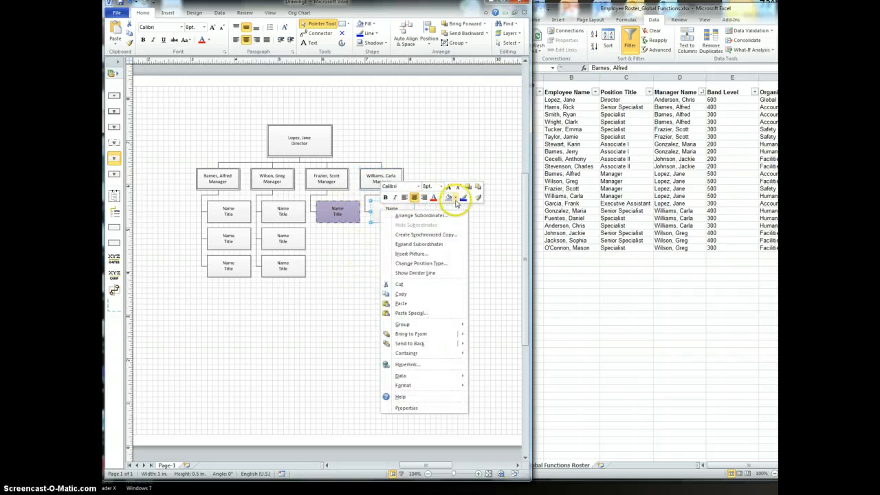
{"action": "left_click", "coordinate": [454, 197]}
{"action": "left_click", "coordinate": [470, 270]}
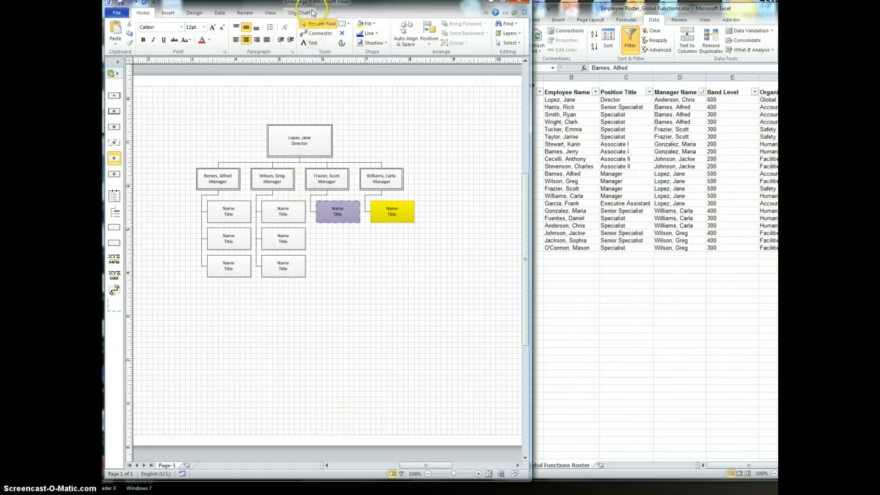
Place the Company Name and Department Name title block near the page's upper-left corner, and insert a new blank page.
{"action": "left_click_drag", "start_coordinate": [312, 4], "coordinate": [339, 7]}
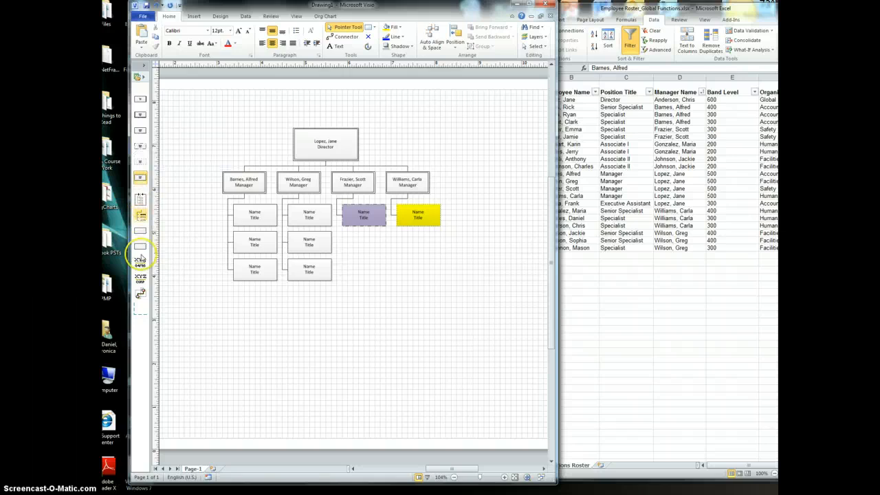
{"action": "left_click", "coordinate": [141, 278]}
{"action": "left_click_drag", "start_coordinate": [140, 278], "coordinate": [226, 114]}
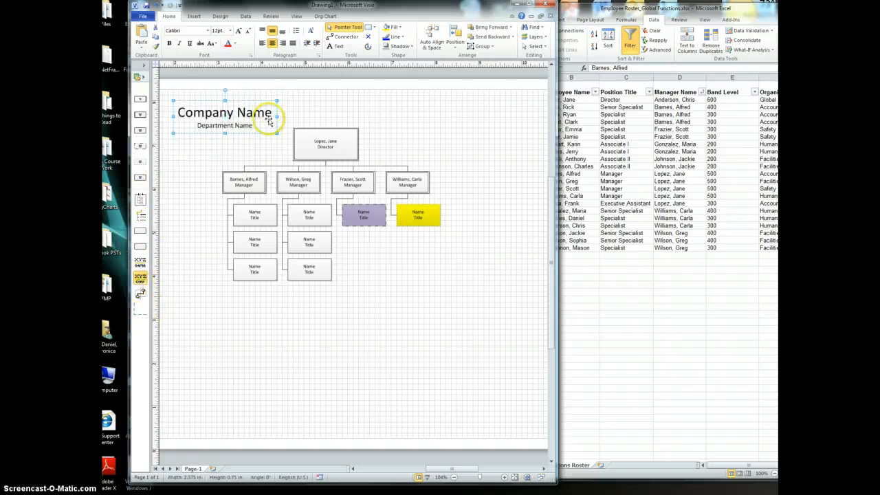
{"action": "left_click", "coordinate": [244, 367]}
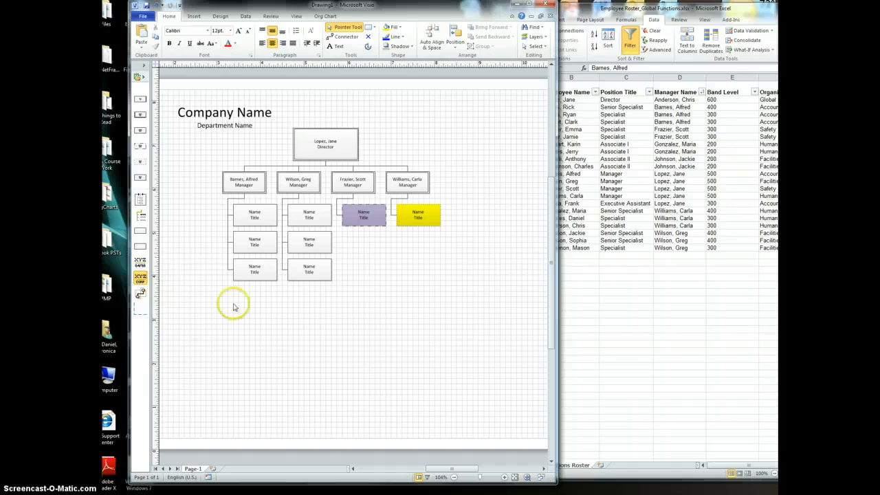
{"action": "left_click", "coordinate": [213, 469]}
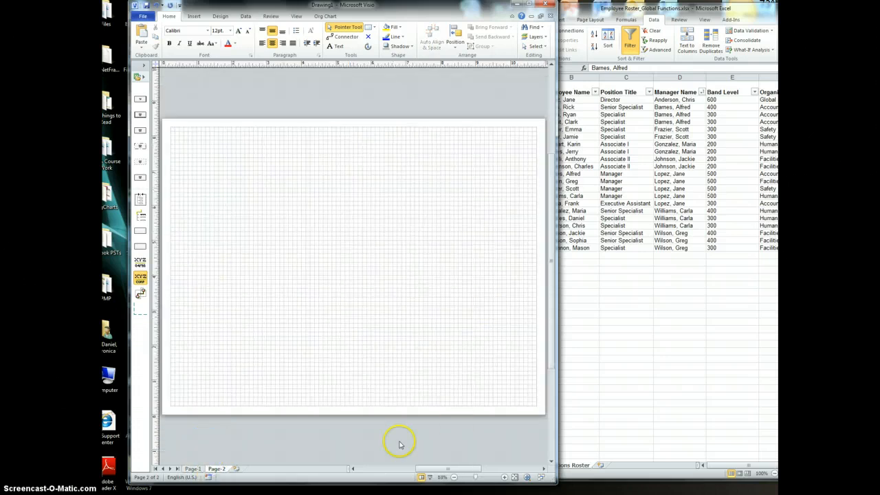
Close the Excel roster workbook, saving its changes, and maximize the Visio window.
{"action": "left_click", "coordinate": [597, 305]}
{"action": "left_click_drag", "start_coordinate": [591, 9], "coordinate": [369, 16]}
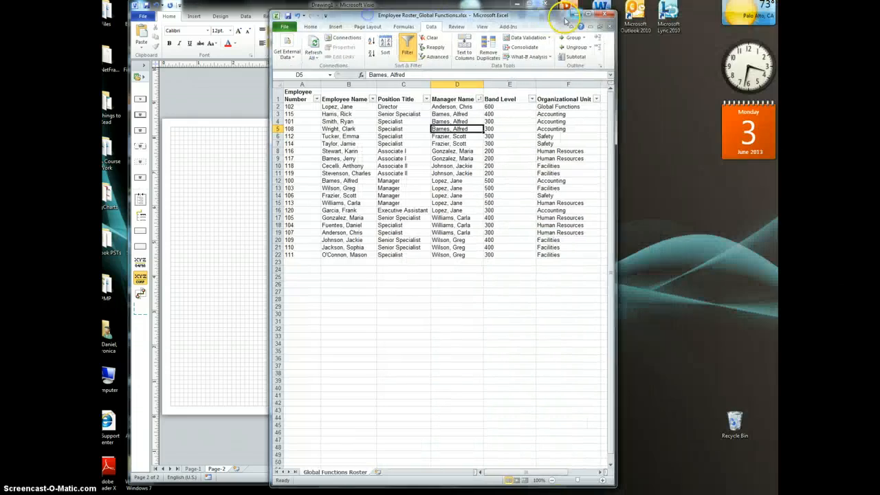
{"action": "left_click", "coordinate": [603, 14]}
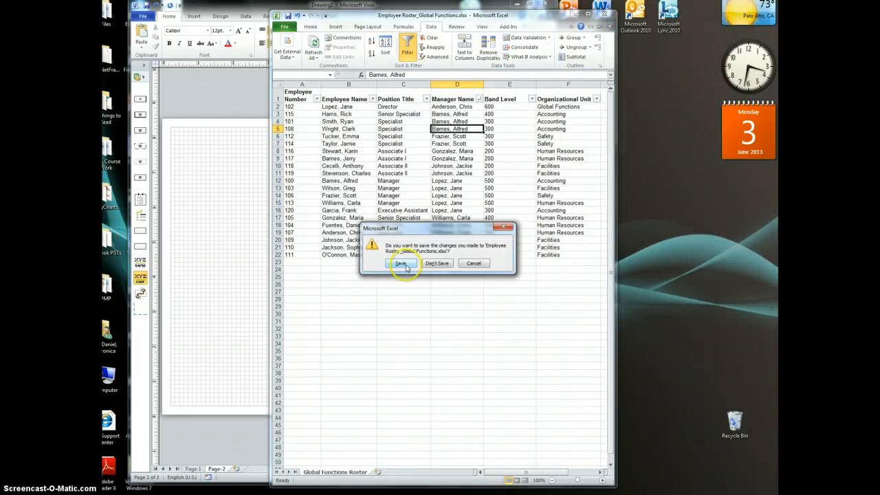
{"action": "left_click", "coordinate": [404, 266]}
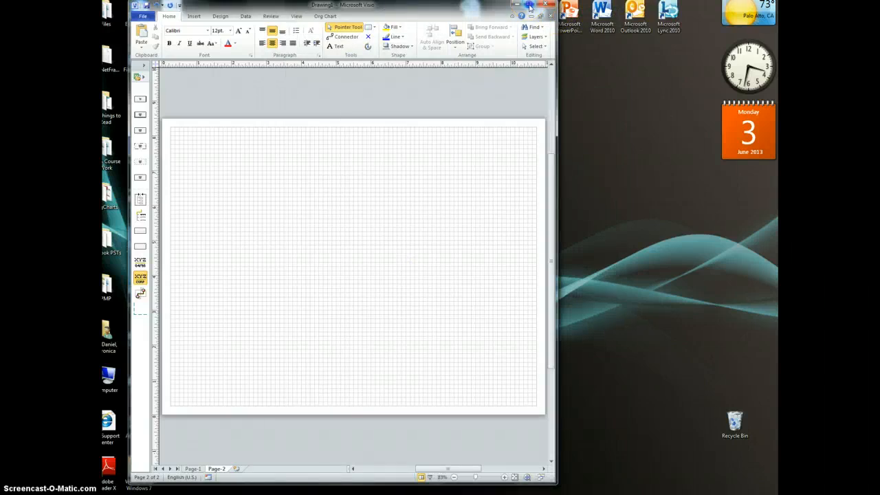
{"action": "left_click", "coordinate": [530, 6]}
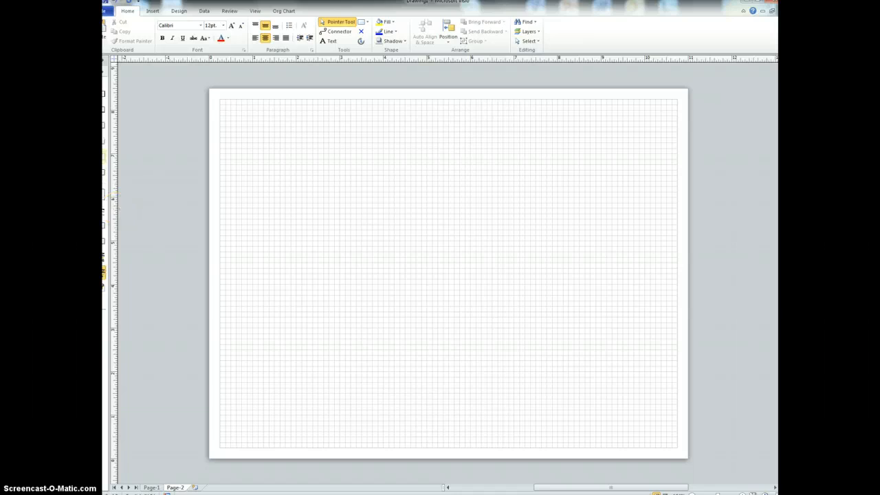
Start an organization data import using information already stored in a text, Org Plus or Excel file.
{"action": "left_click_drag", "start_coordinate": [101, 157], "coordinate": [110, 156]}
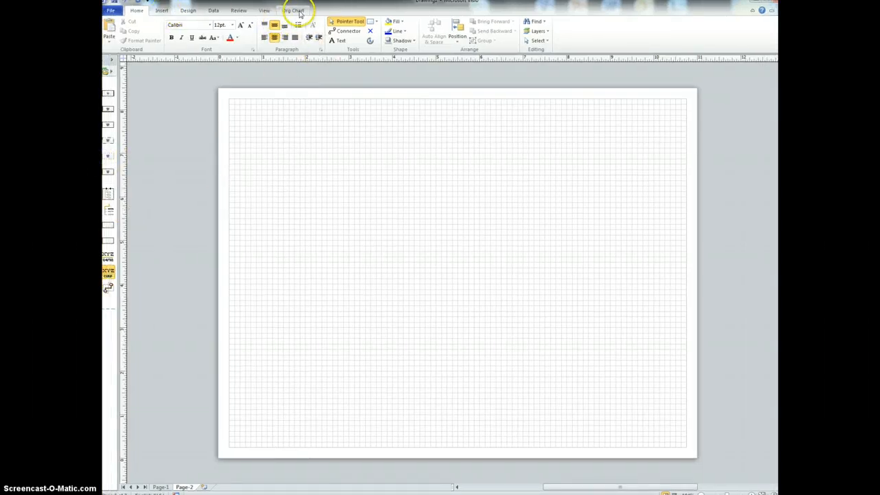
{"action": "left_click", "coordinate": [294, 11]}
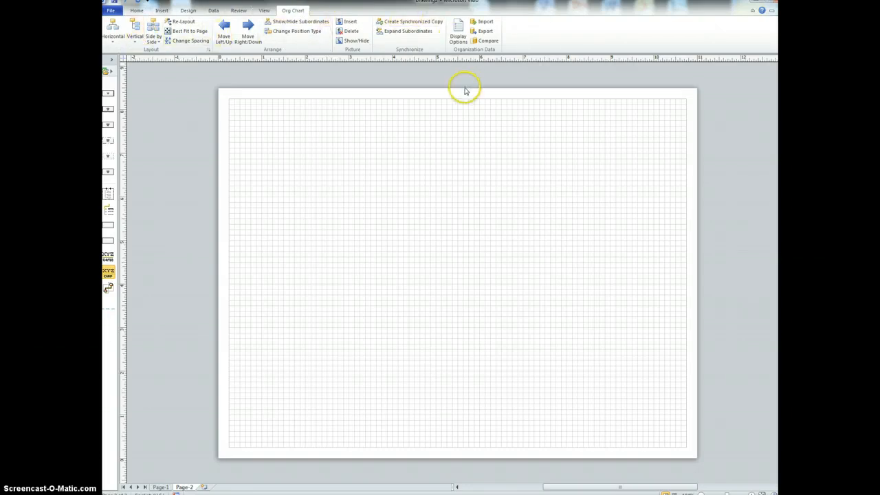
{"action": "left_click", "coordinate": [483, 23]}
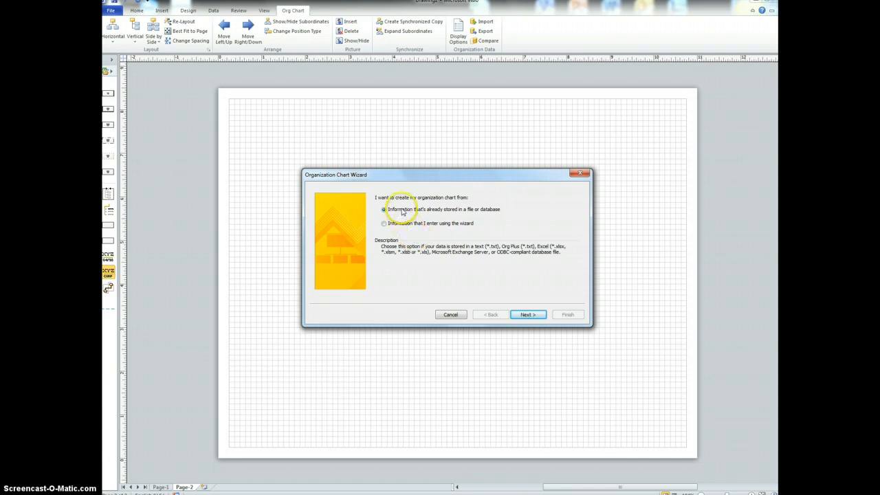
{"action": "left_click", "coordinate": [528, 315]}
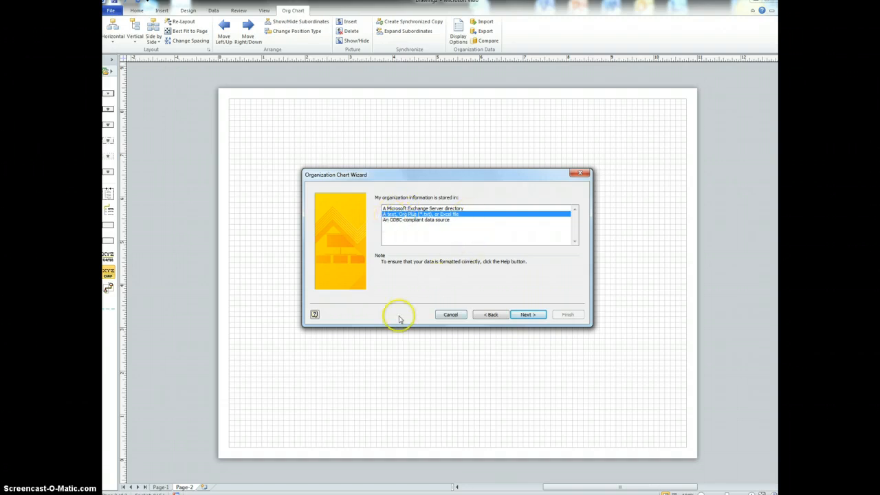
{"action": "left_click", "coordinate": [534, 316]}
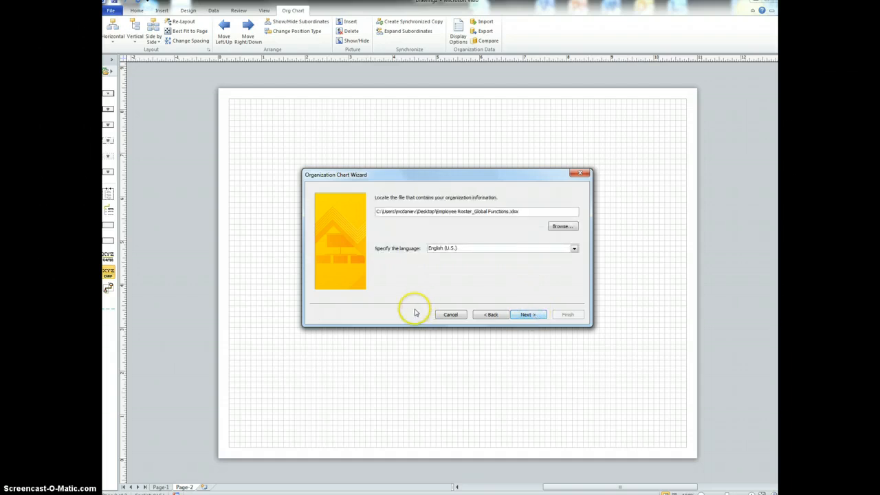
Choose Employee Roster_Global Functions.xlsx from the Desktop as the organization data source and proceed to the column mapping.
{"action": "left_click", "coordinate": [562, 227]}
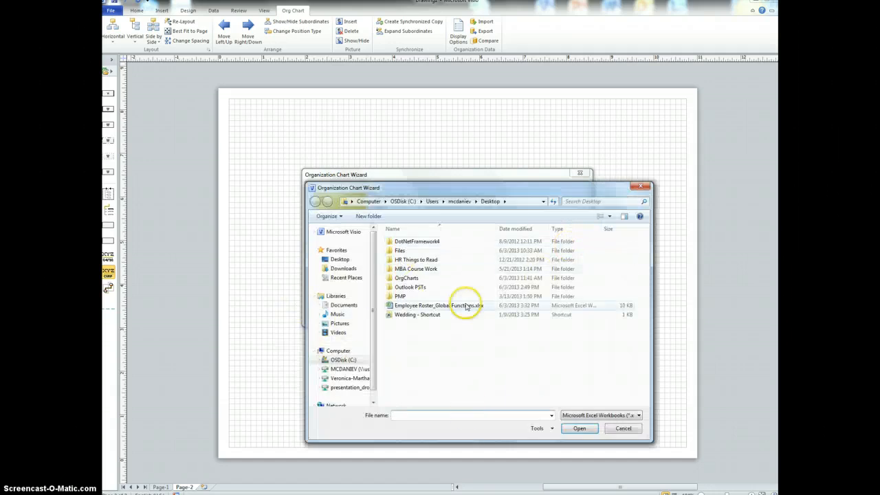
{"action": "left_click", "coordinate": [337, 259]}
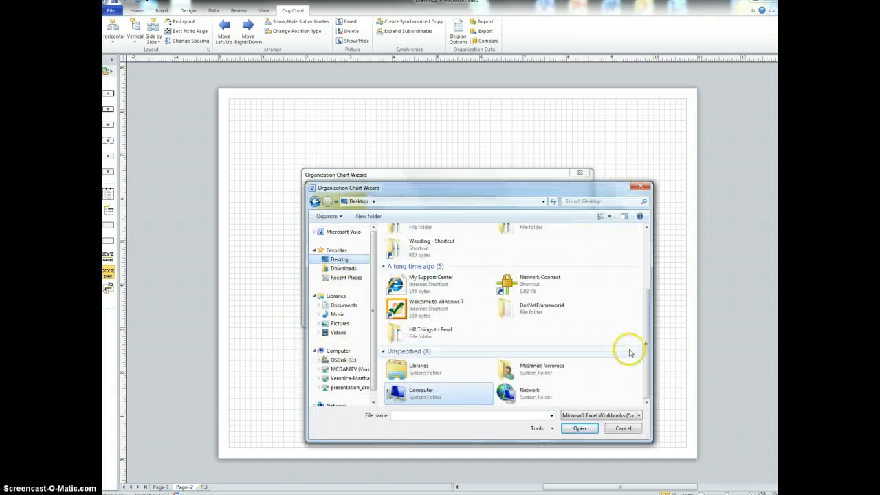
{"action": "left_click_drag", "start_coordinate": [646, 350], "coordinate": [643, 259]}
{"action": "left_click", "coordinate": [556, 273]}
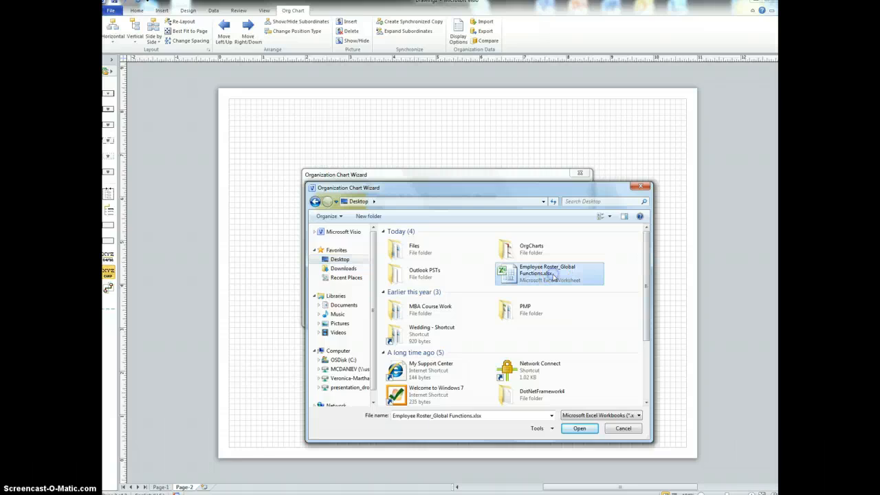
{"action": "left_click", "coordinate": [579, 429]}
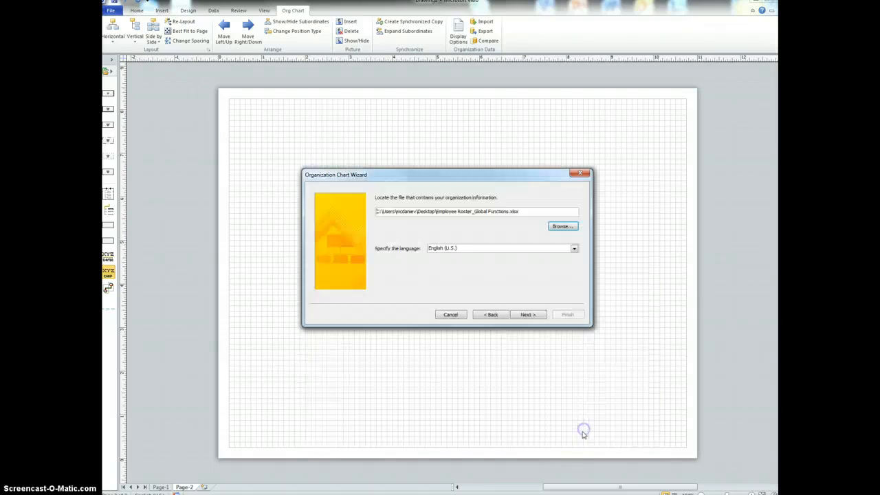
{"action": "left_click", "coordinate": [527, 314]}
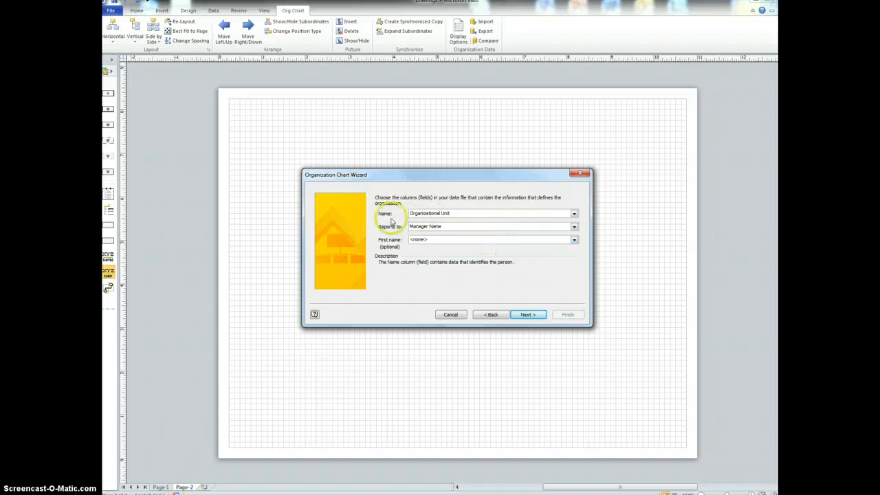
Map the Name field to Organizational Unit and the Reports to field to Manager Name, leaving First name as none.
{"action": "left_click", "coordinate": [574, 214]}
{"action": "left_click", "coordinate": [440, 252]}
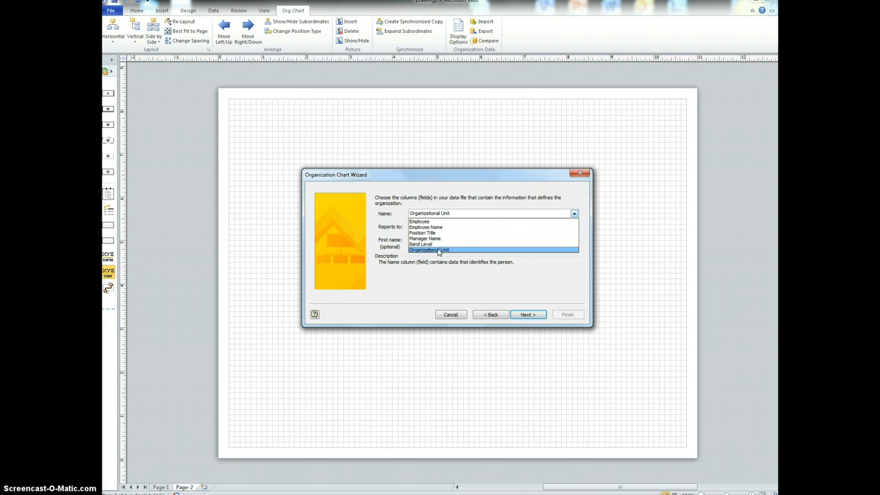
{"action": "left_click", "coordinate": [439, 251]}
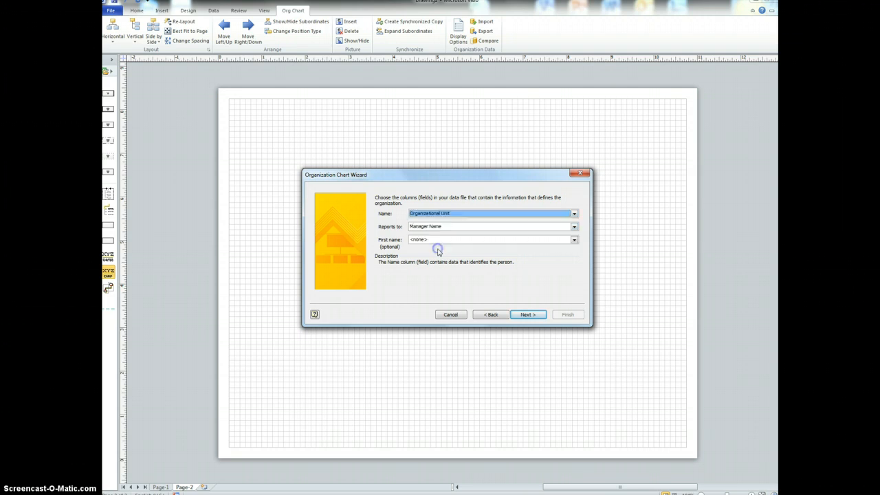
{"action": "left_click", "coordinate": [573, 227]}
{"action": "left_click", "coordinate": [425, 252]}
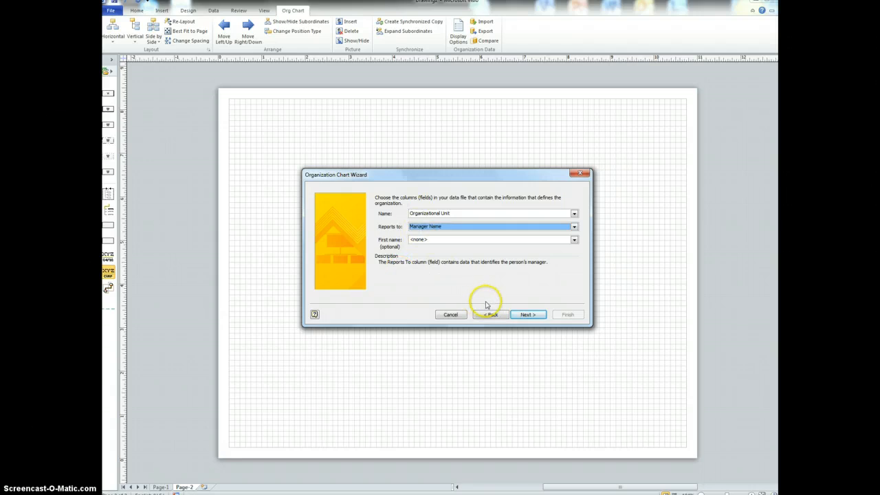
{"action": "left_click", "coordinate": [535, 317]}
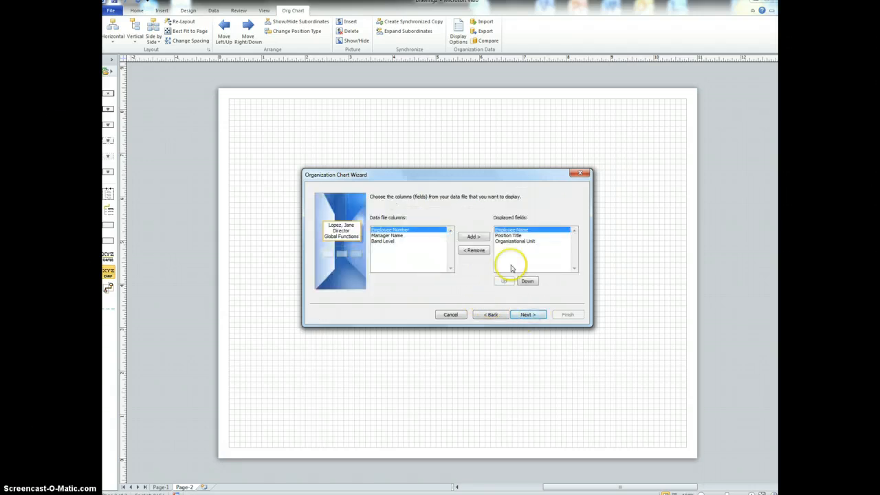
Clear the displayed fields and re-add Employee Name, Position Title and Organizational Unit in that order.
{"action": "left_click", "coordinate": [475, 250]}
{"action": "left_click", "coordinate": [481, 251]}
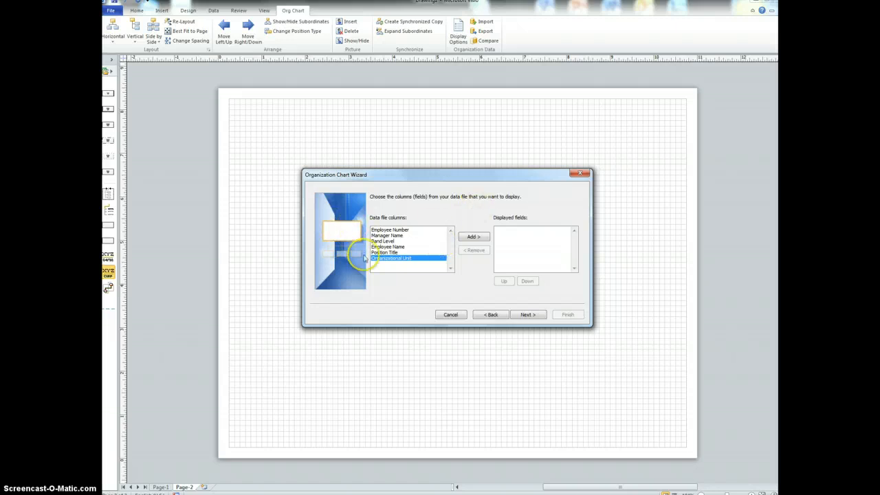
{"action": "left_click", "coordinate": [392, 247]}
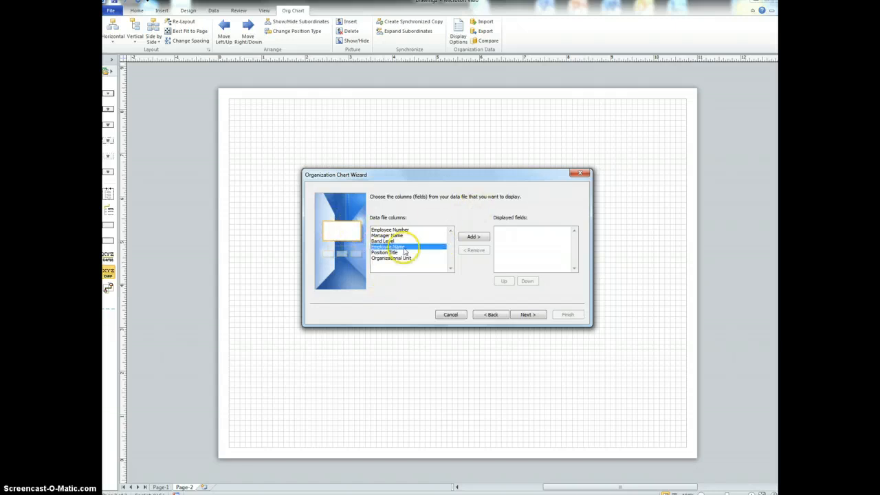
{"action": "left_click", "coordinate": [474, 237]}
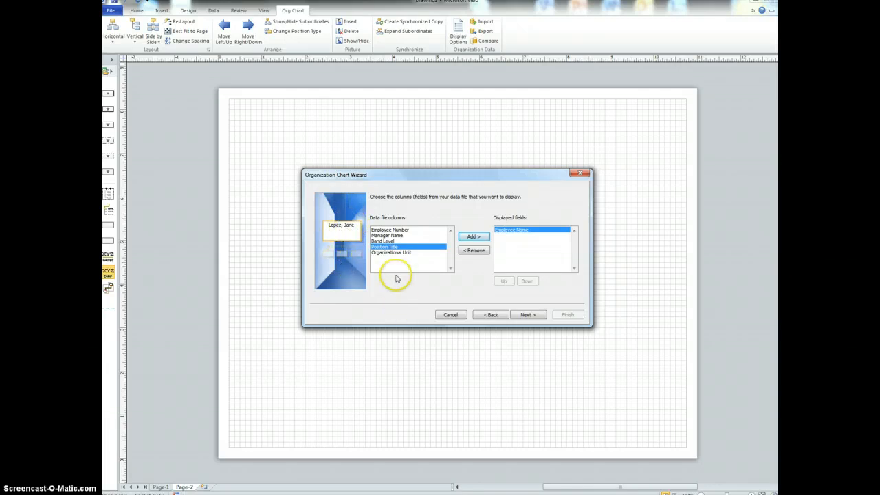
{"action": "left_click", "coordinate": [391, 247]}
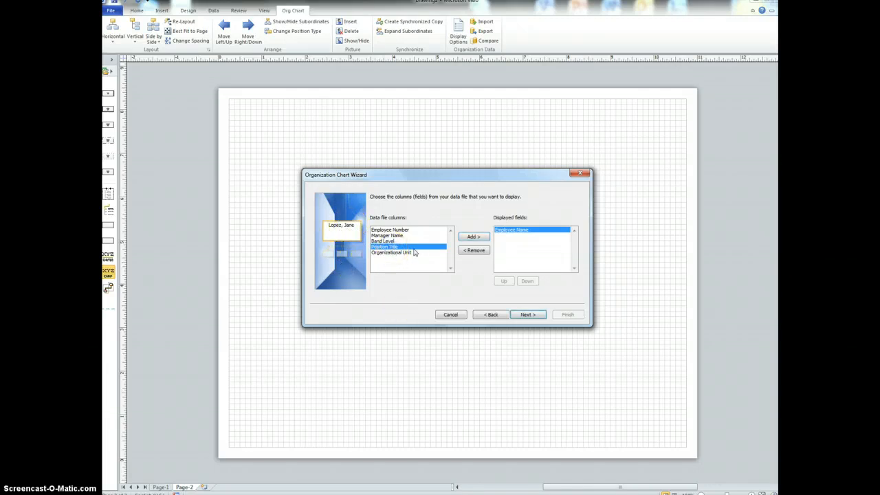
{"action": "left_click", "coordinate": [474, 236]}
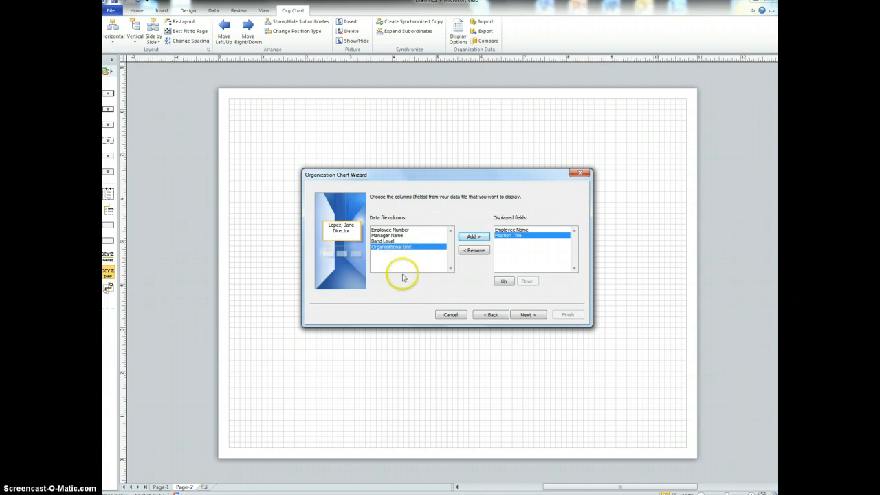
{"action": "left_click", "coordinate": [474, 236]}
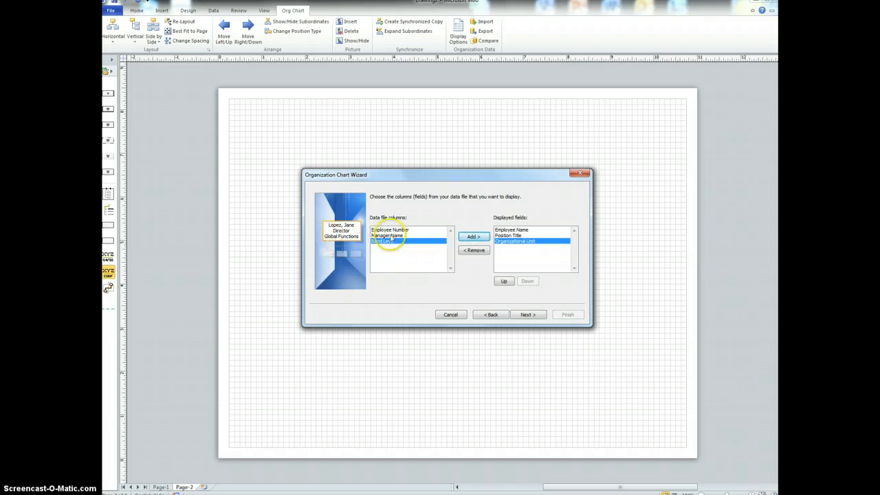
{"action": "left_click", "coordinate": [538, 318]}
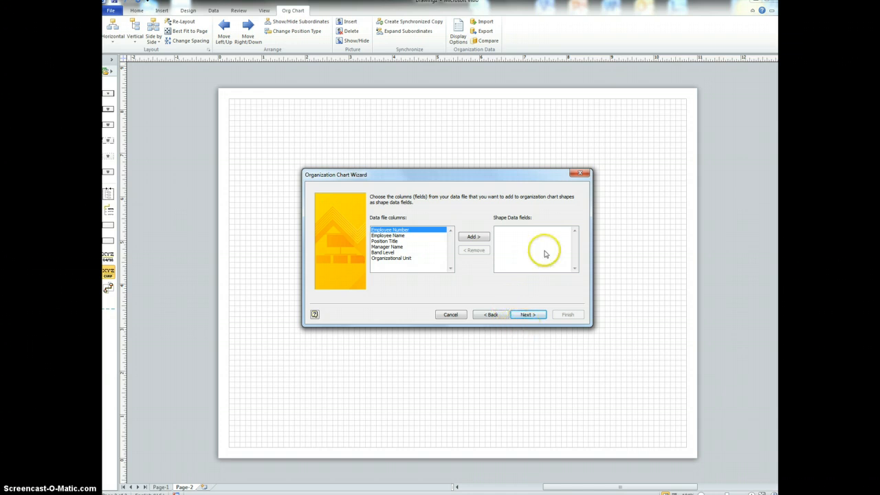
Continue past the shape data selection without adding any columns as shape data fields.
{"action": "left_click", "coordinate": [396, 259]}
{"action": "left_click_drag", "start_coordinate": [396, 259], "coordinate": [395, 242]}
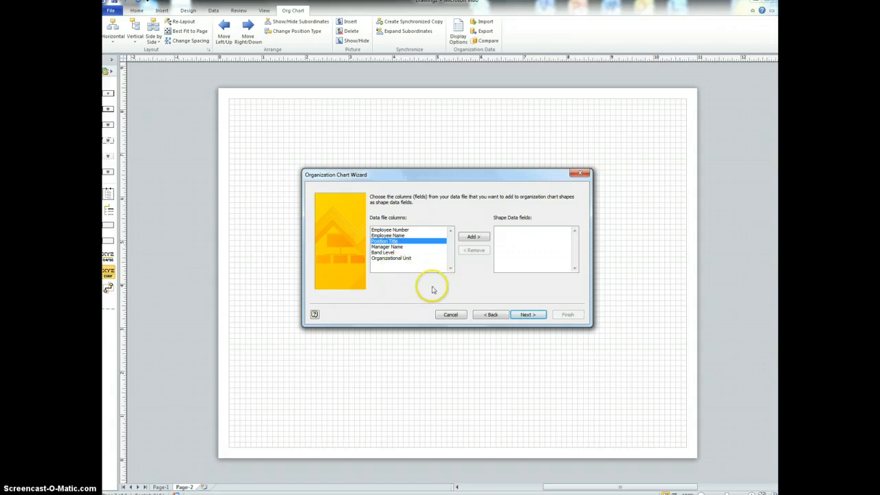
{"action": "left_click", "coordinate": [530, 316]}
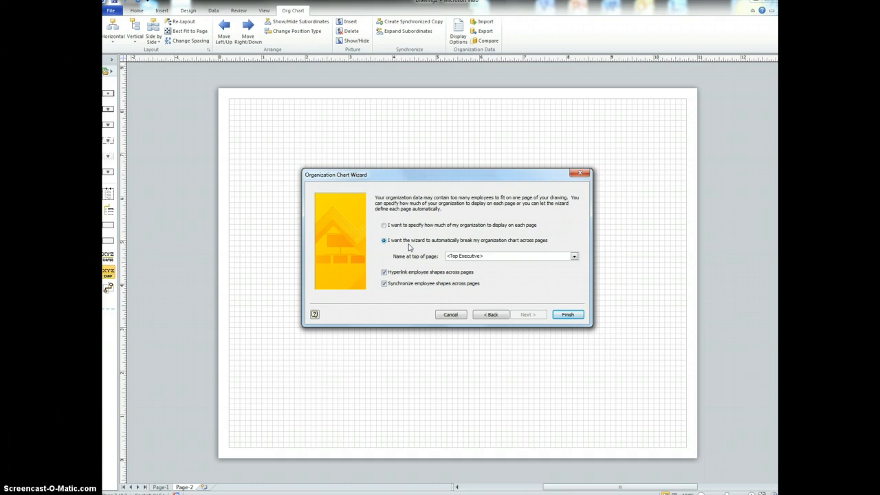
Have the chart break automatically across pages with Global Functions at the top of the page, and finish the wizard.
{"action": "left_click", "coordinate": [384, 242]}
{"action": "left_click", "coordinate": [385, 240]}
{"action": "left_click", "coordinate": [574, 257]}
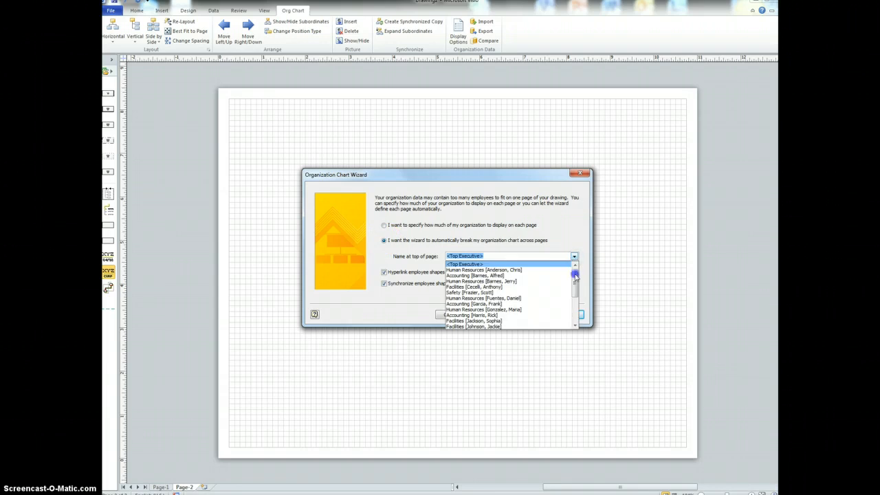
{"action": "left_click_drag", "start_coordinate": [574, 276], "coordinate": [574, 294]}
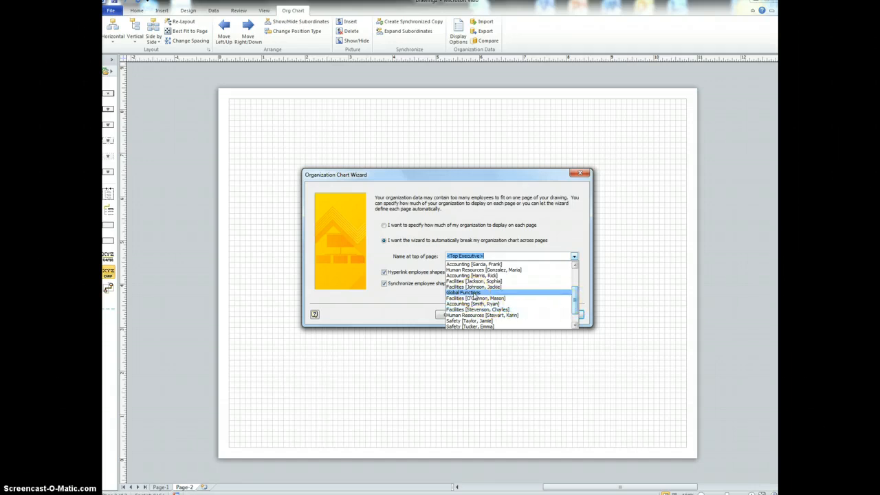
{"action": "left_click", "coordinate": [474, 293]}
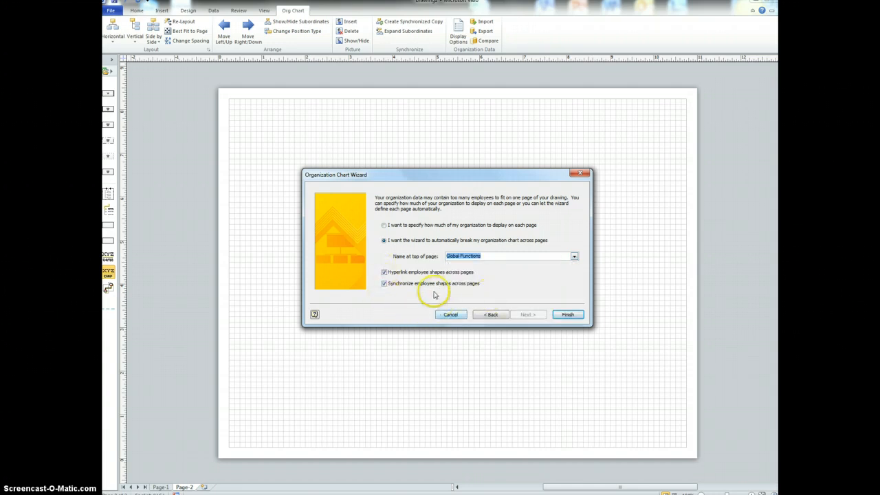
{"action": "left_click", "coordinate": [573, 319]}
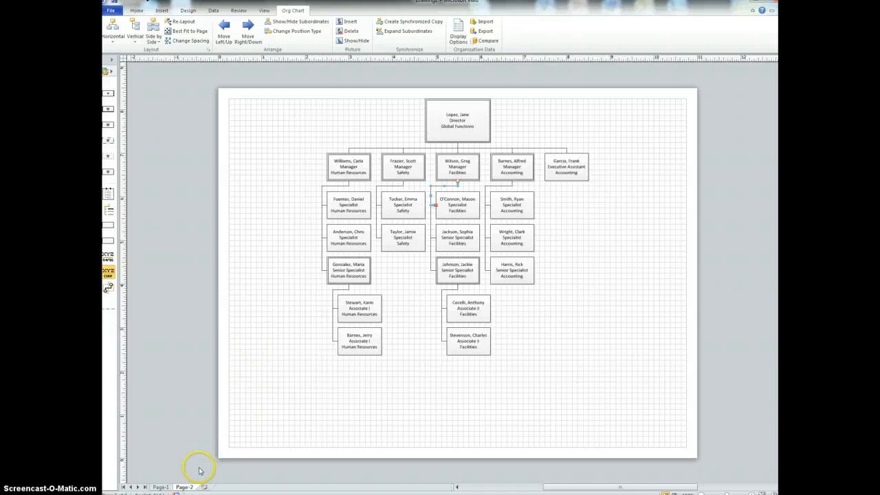
Compare the manually built chart on Page-1 with the imported chart on Page-2.
{"action": "left_click", "coordinate": [160, 487]}
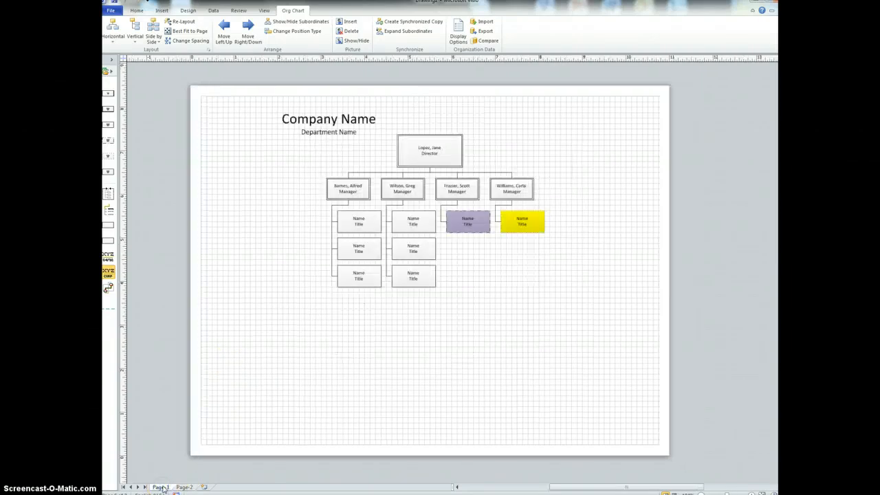
{"action": "left_click", "coordinate": [184, 487]}
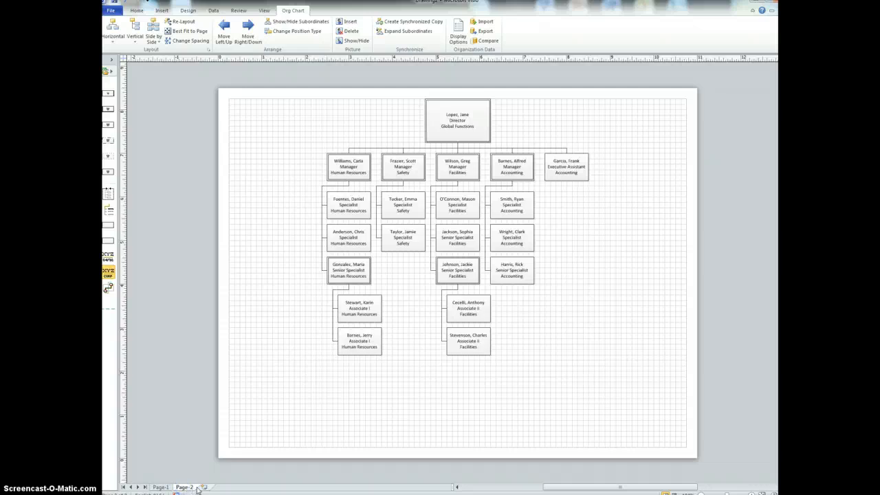